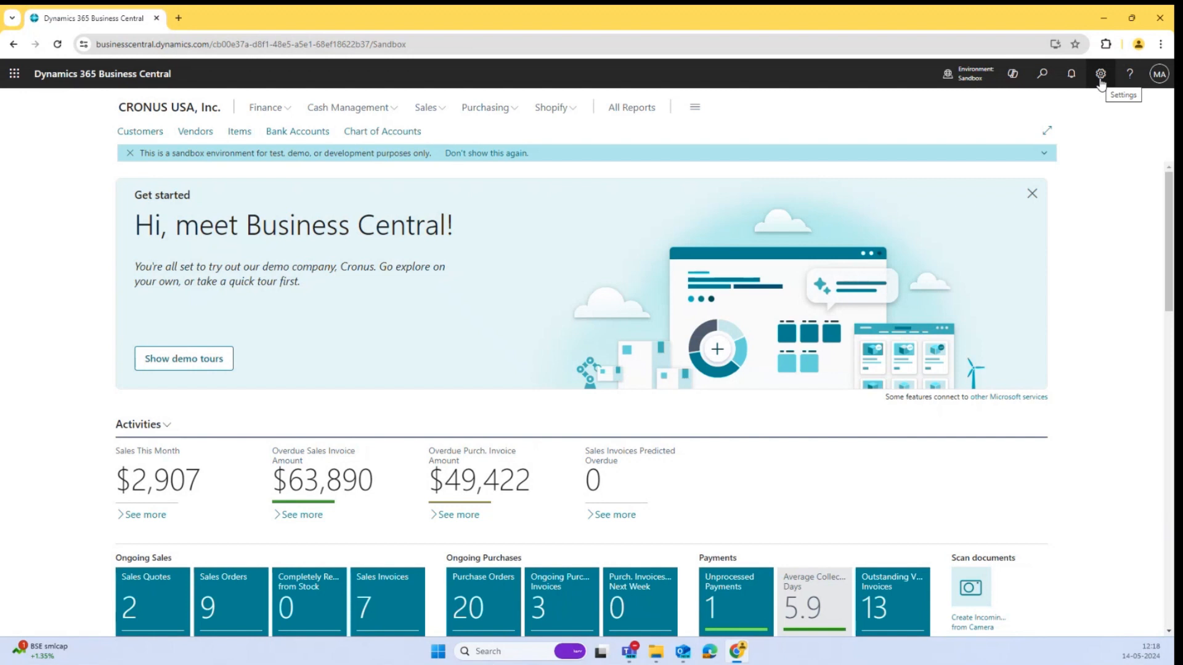
# Open the Page Scripting (preview) pane from the settings.
pyautogui.click(1100, 74)
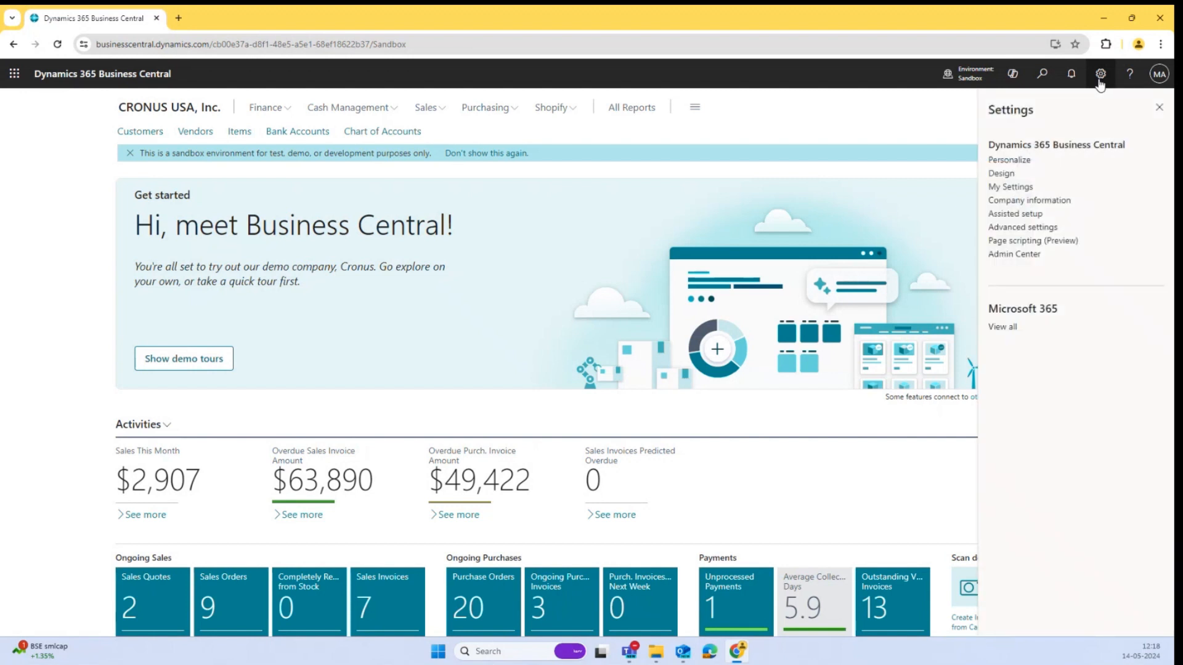
pyautogui.click(1100, 81)
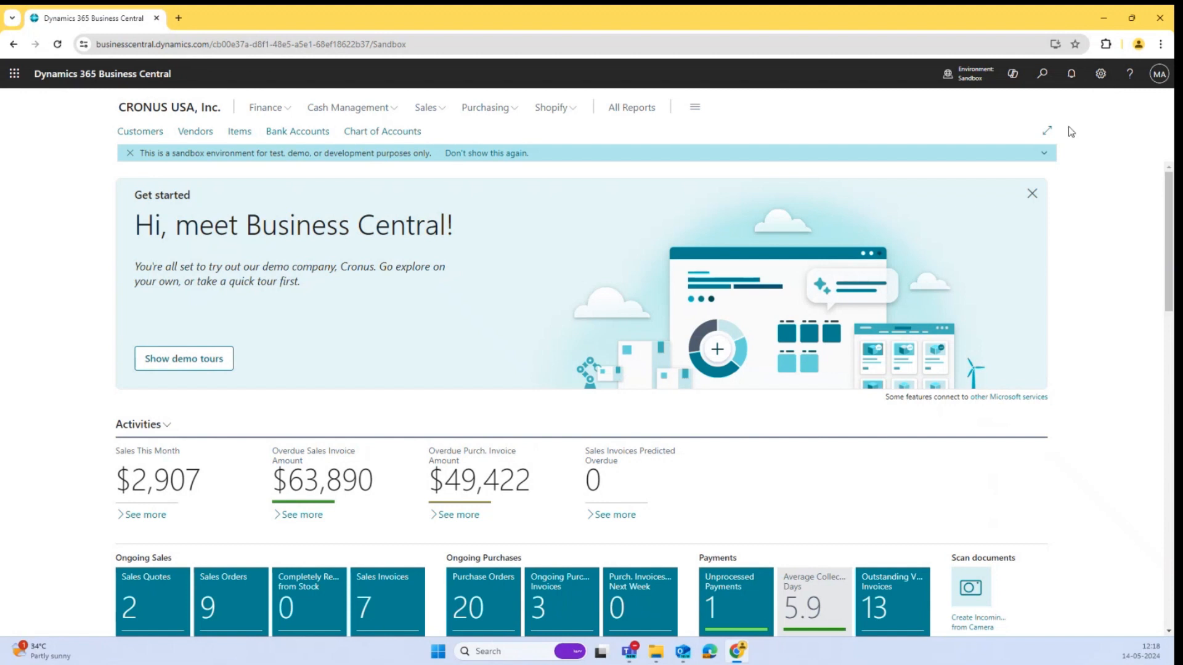
pyautogui.click(1101, 74)
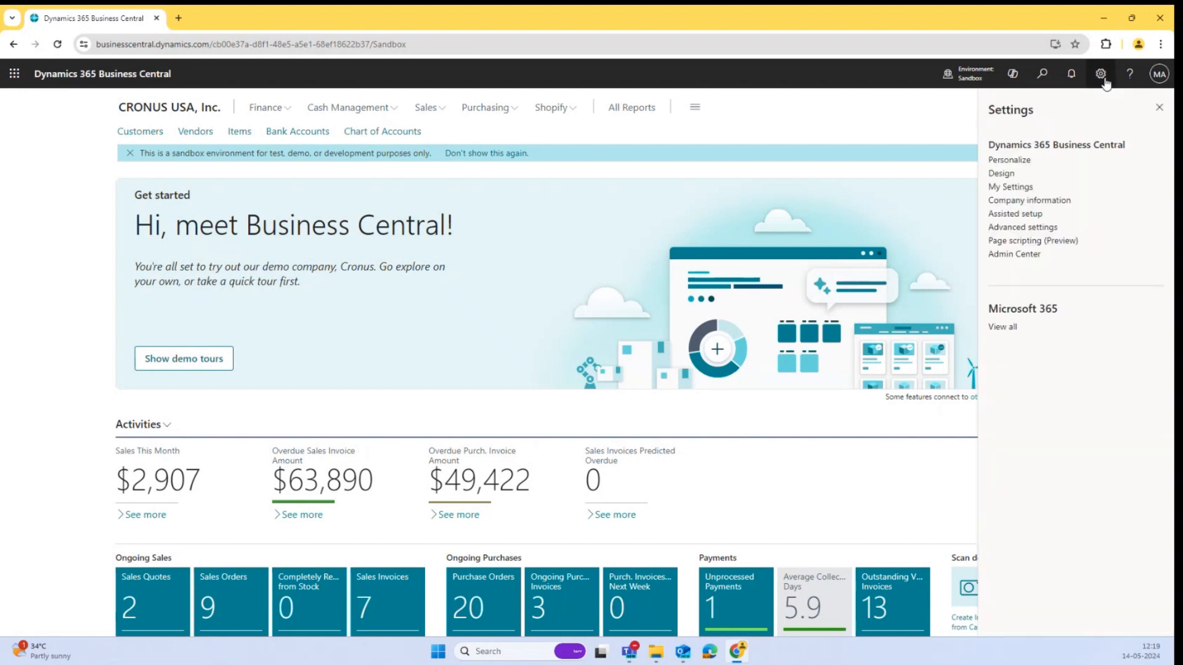
pyautogui.click(1044, 240)
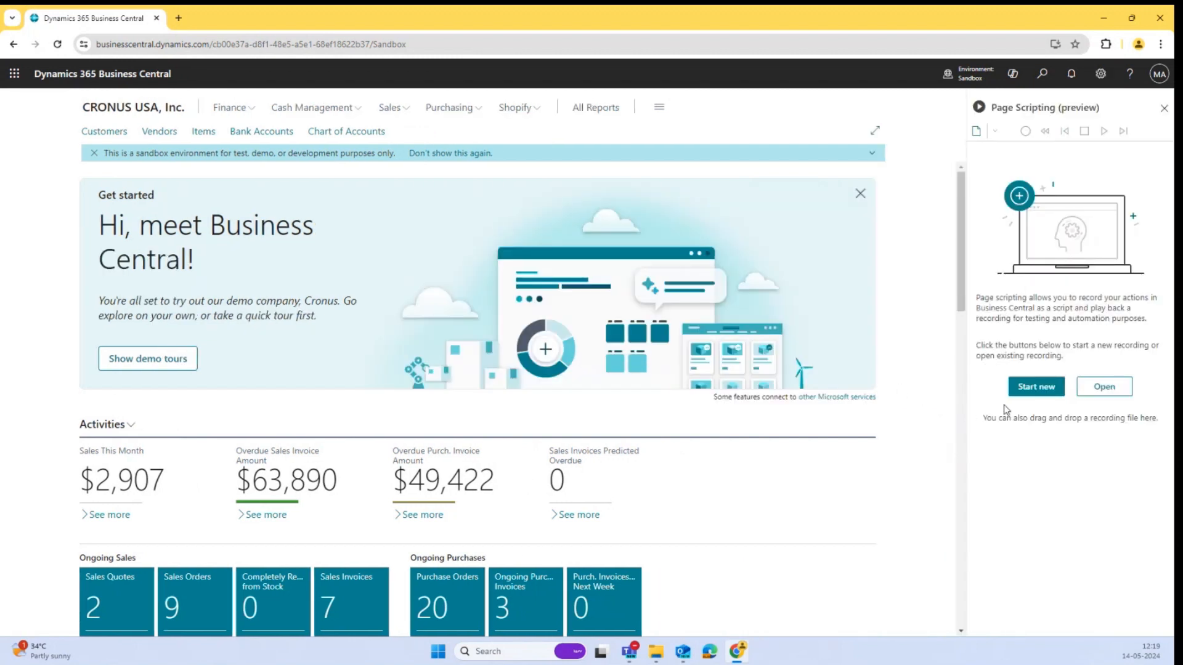
# Start a new page scripting recording.
pyautogui.click(1025, 386)
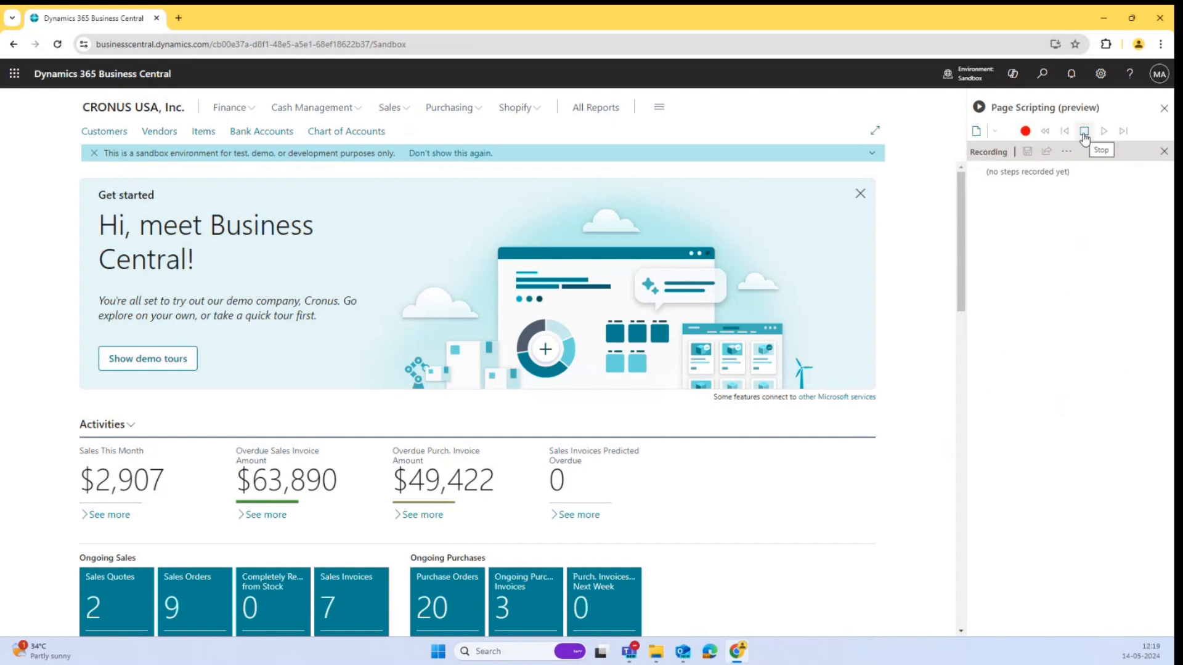
pyautogui.click(999, 132)
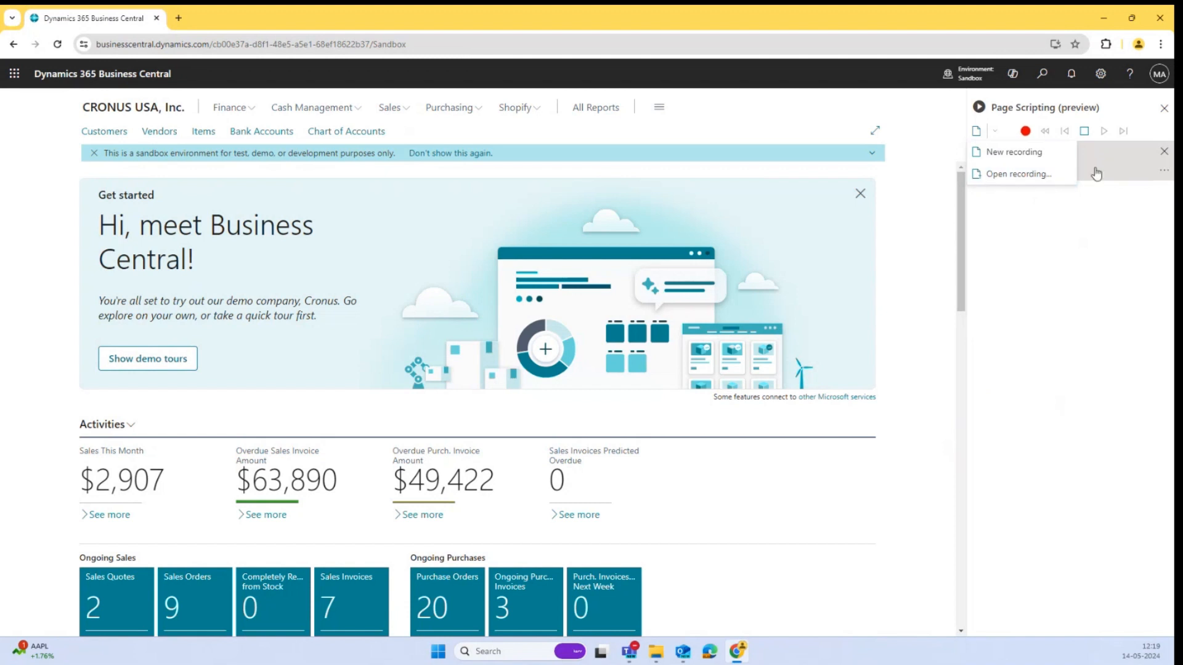
pyautogui.click(831, 121)
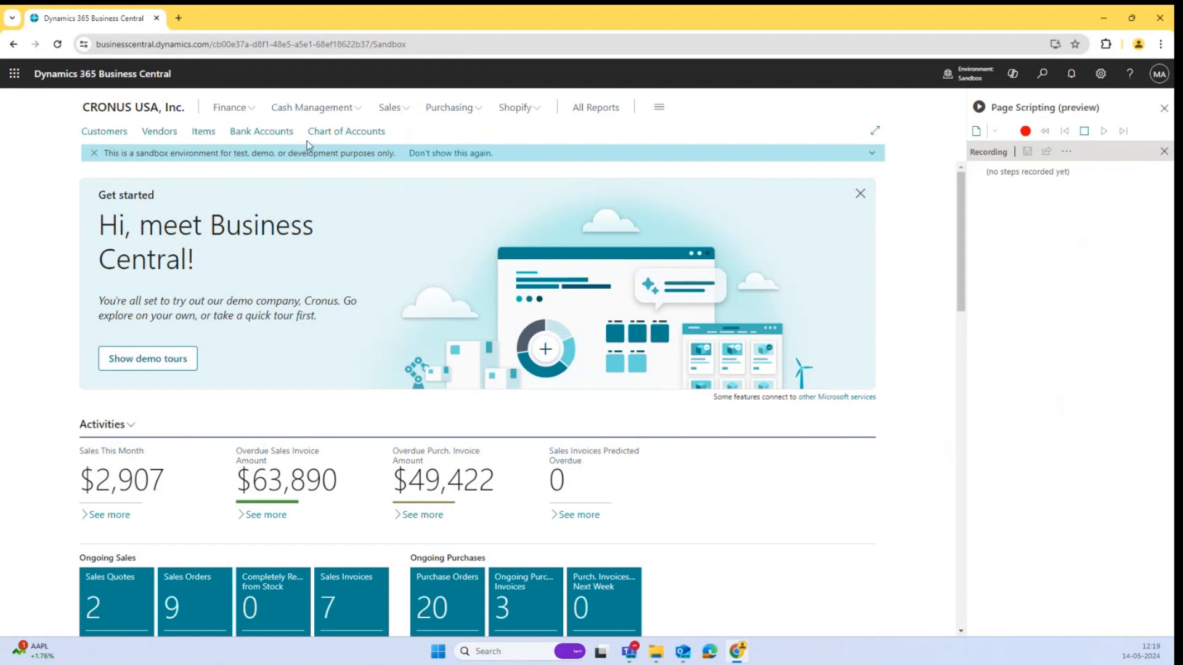
# From the Chart of Accounts, create a new G/L account with No. 7989897.
pyautogui.click(338, 133)
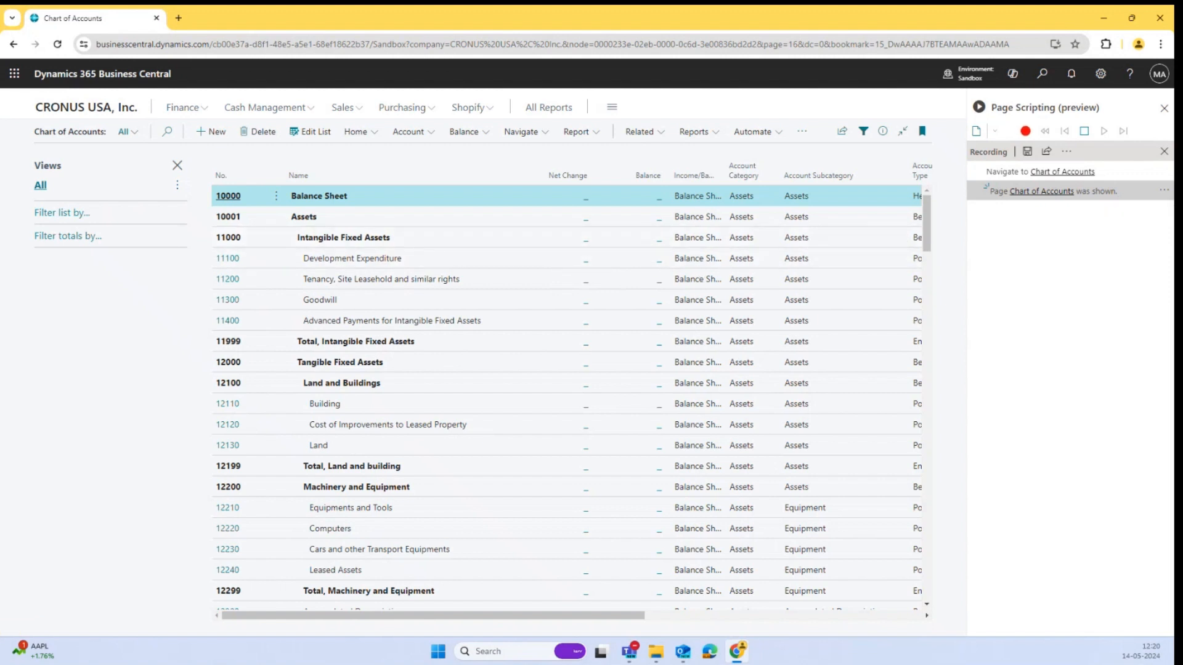
pyautogui.click(216, 134)
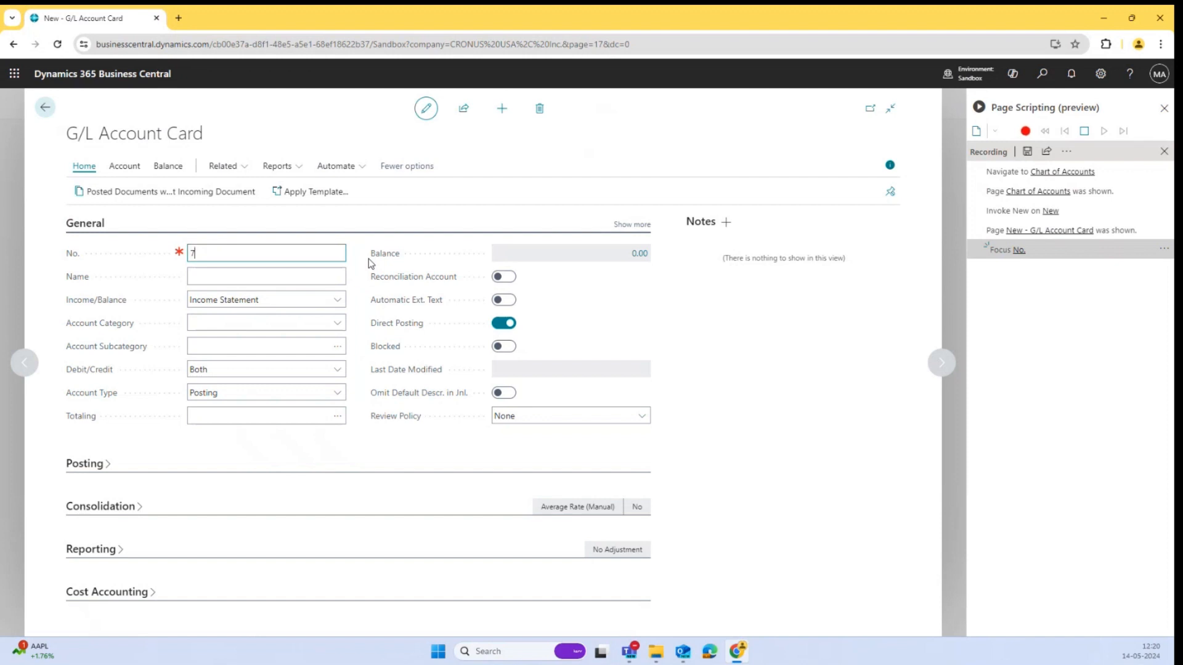
pyautogui.write('989897')
pyautogui.press('Tab')
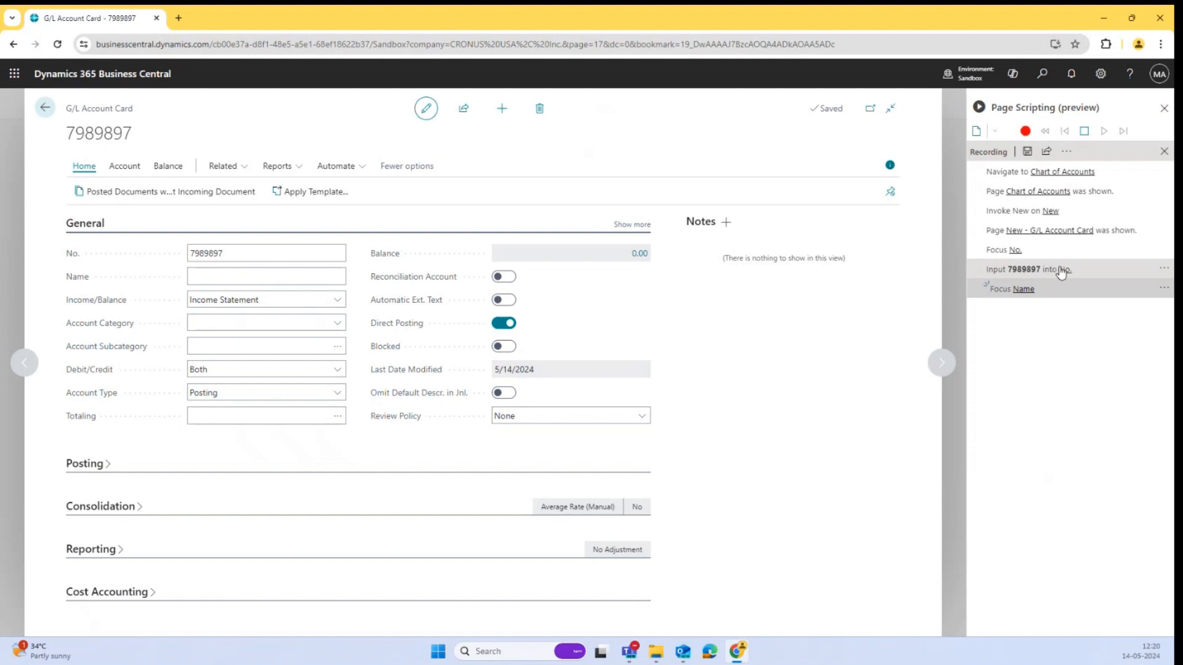
# Name the account Test Account and set its Income/Balance to Balance Sheet.
pyautogui.click(265, 279)
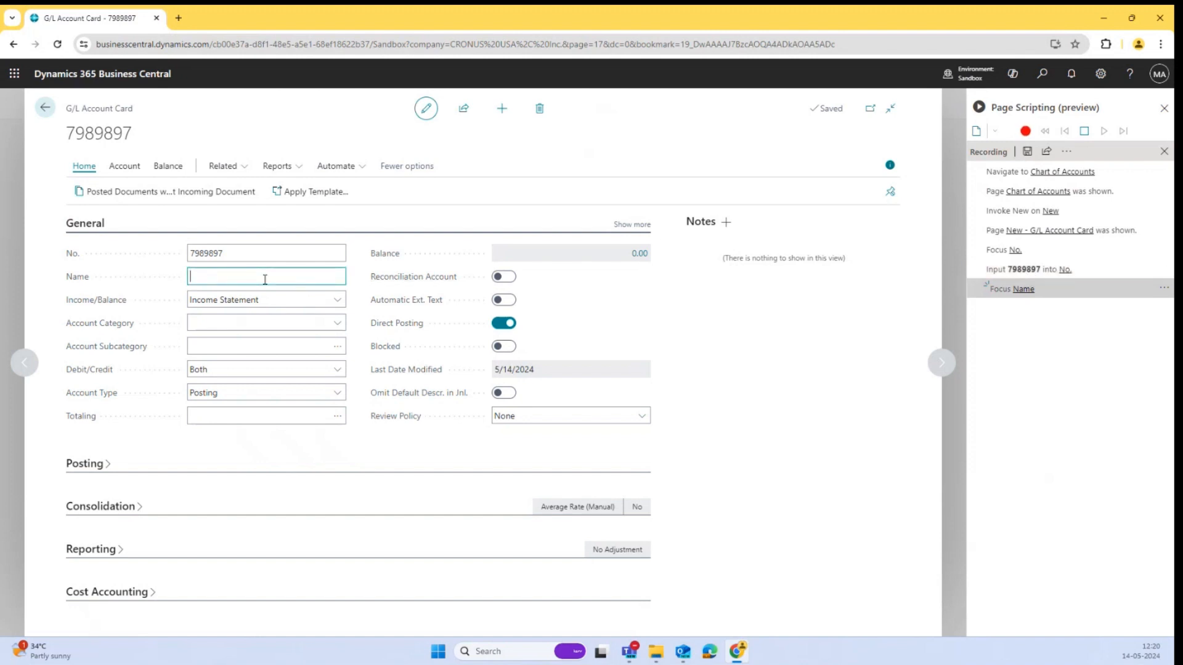
pyautogui.write('Test Account')
pyautogui.press('Tab')
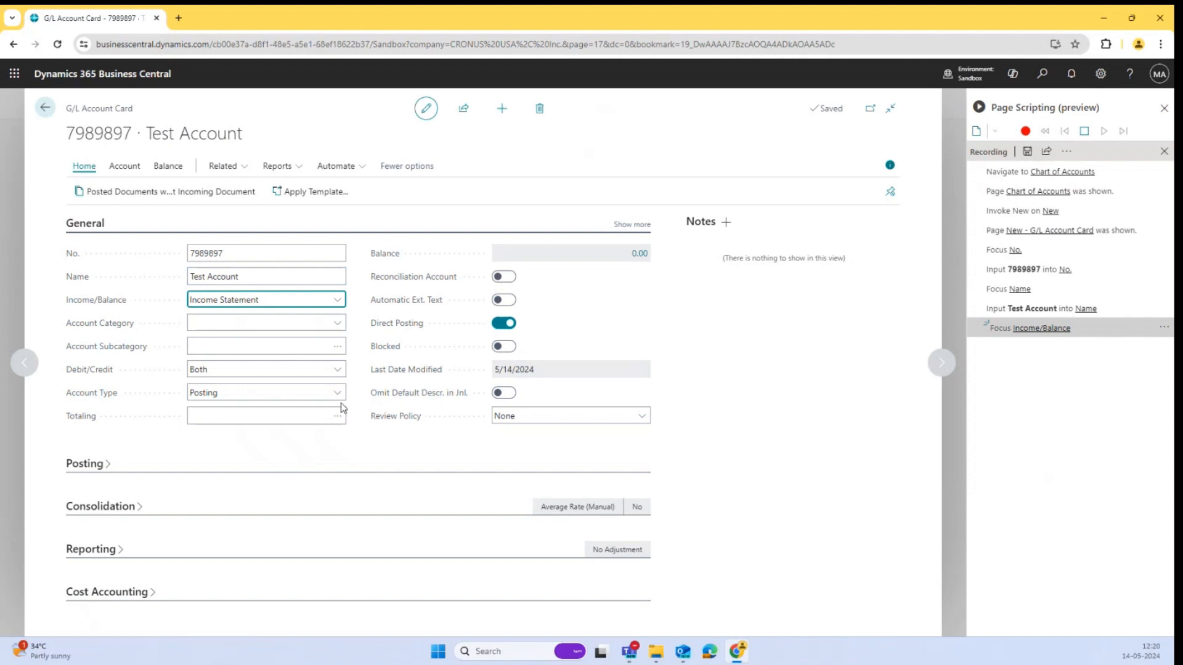
pyautogui.click(320, 300)
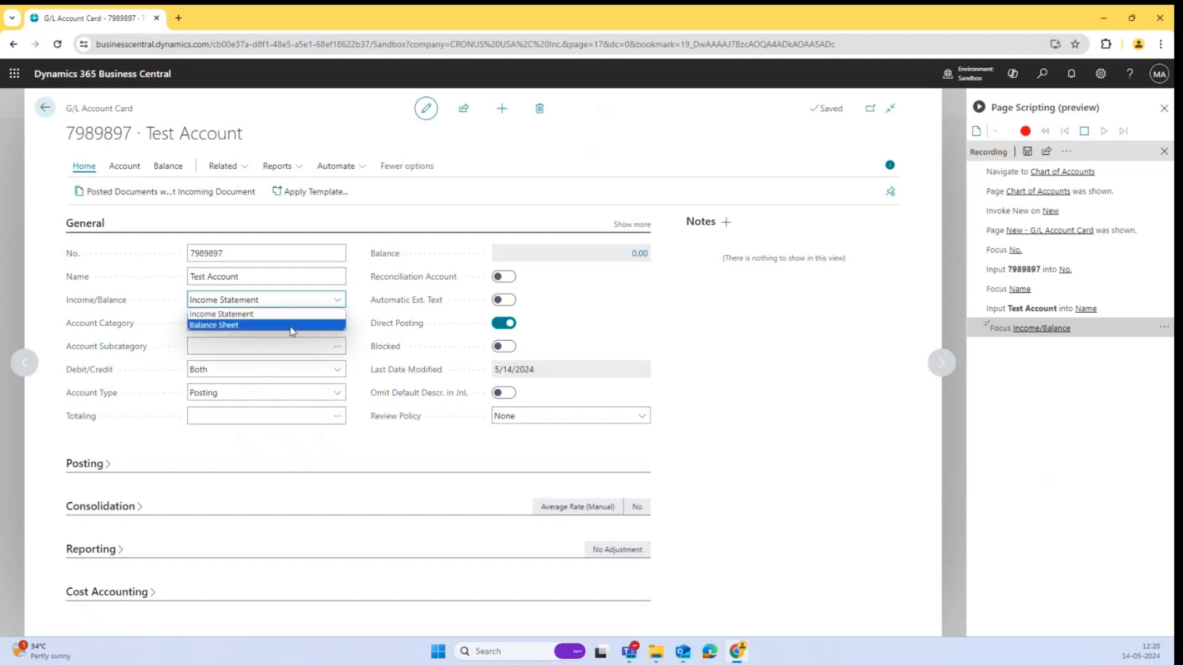
pyautogui.click(291, 325)
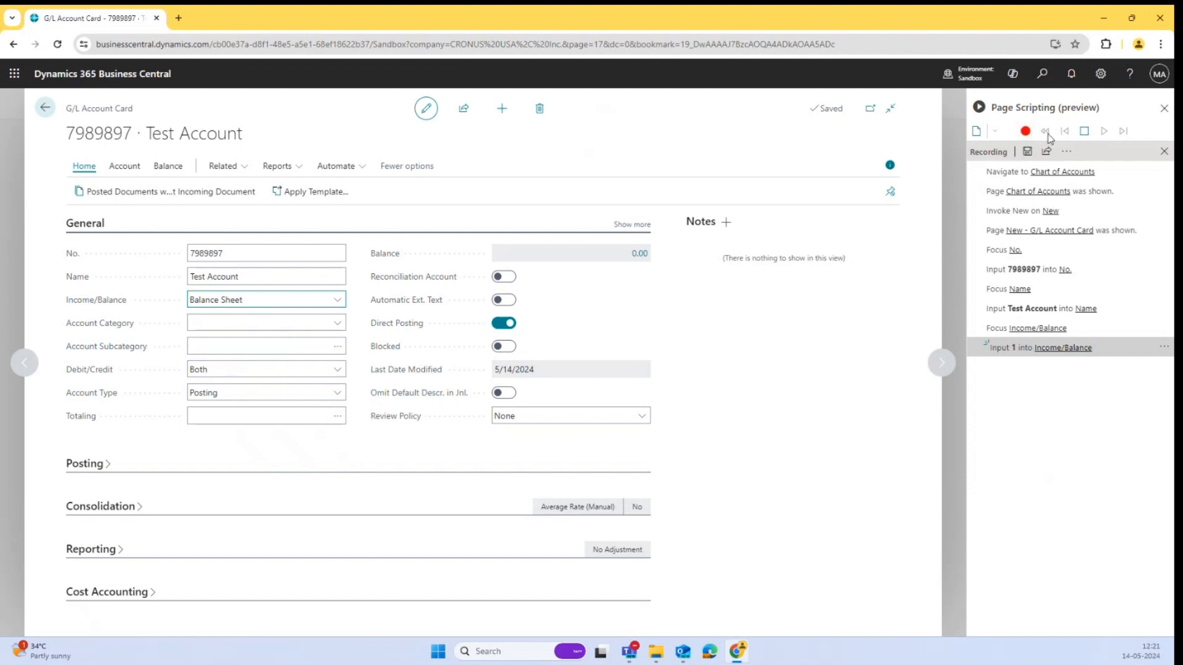
# Pause the recording and show more fields in the General section of the account card.
pyautogui.click(1089, 138)
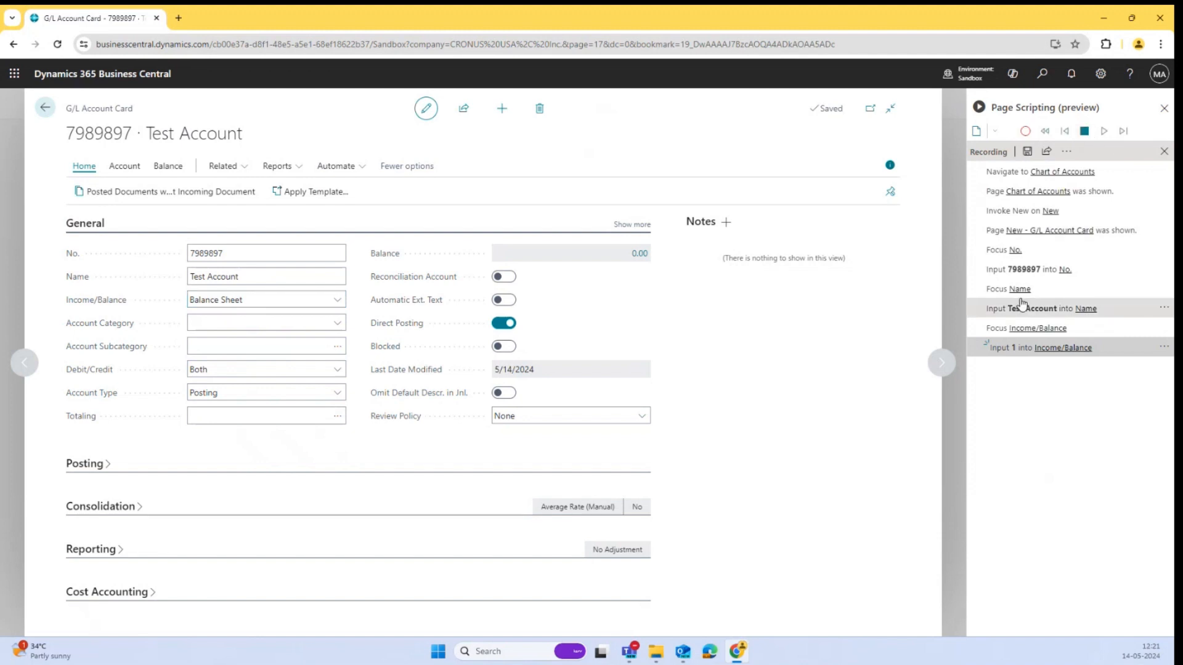
pyautogui.click(315, 422)
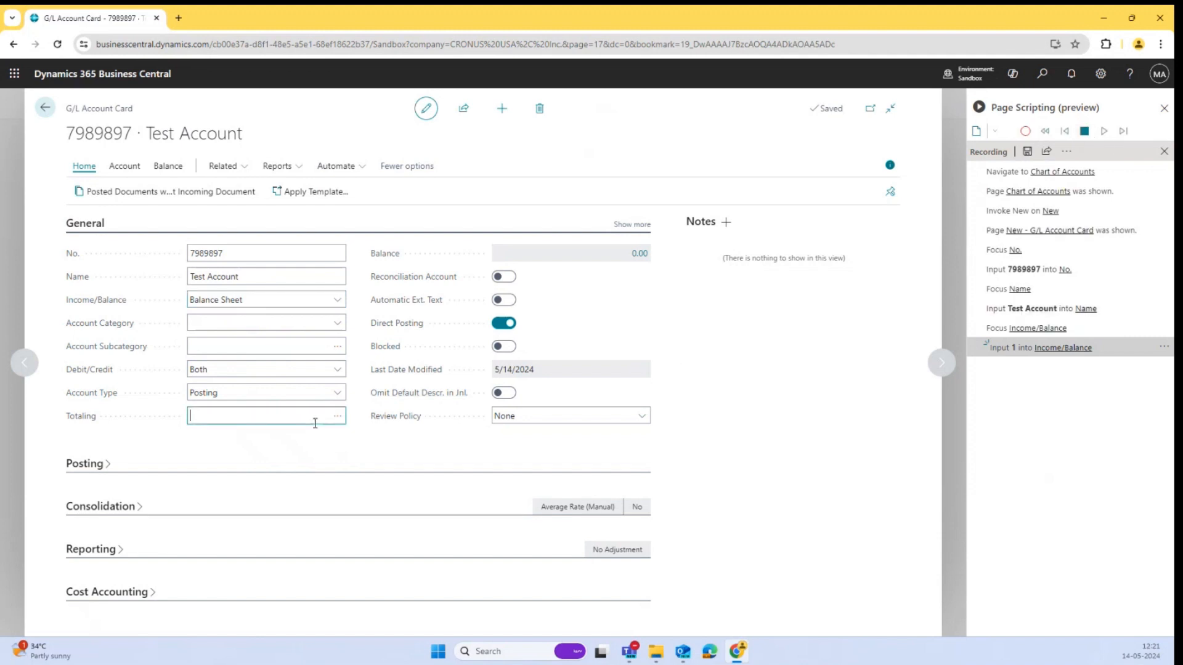
pyautogui.click(286, 339)
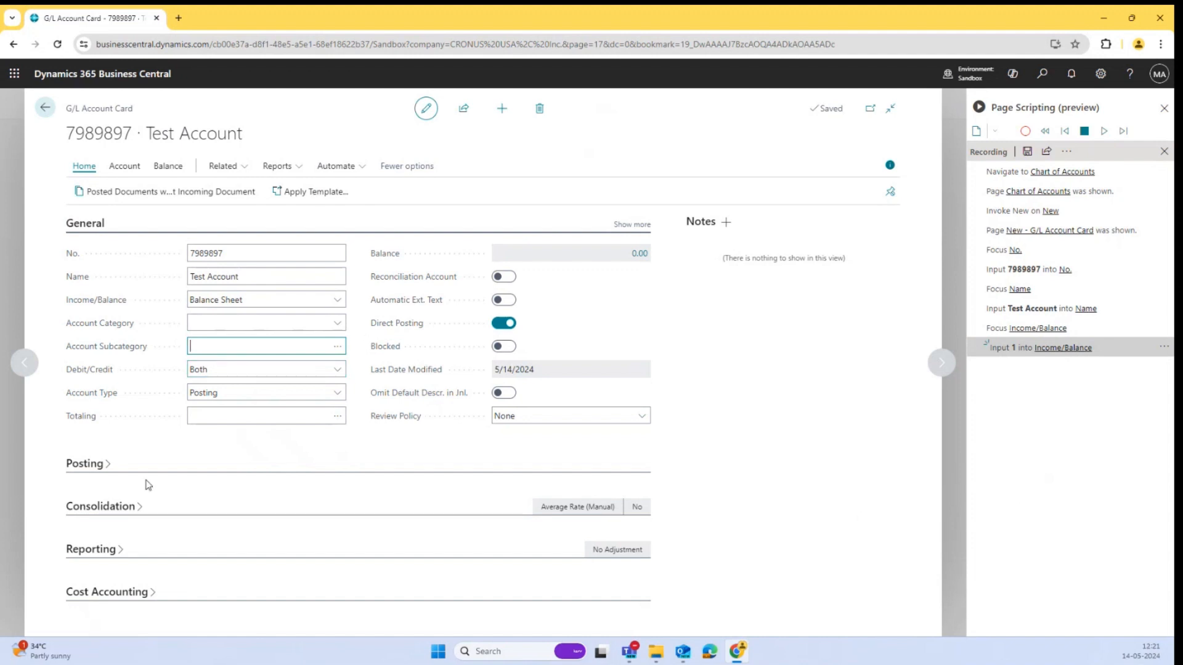
pyautogui.click(640, 227)
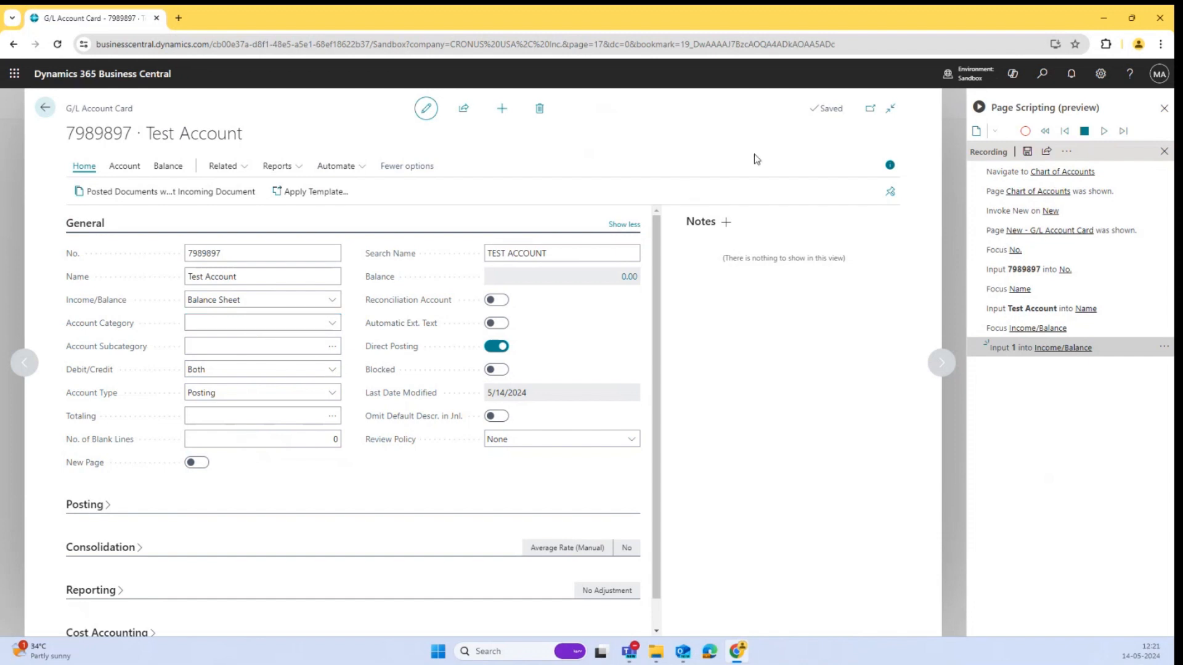
# Resume recording and set the account's Account Category to Assets.
pyautogui.click(1026, 133)
pyautogui.click(334, 326)
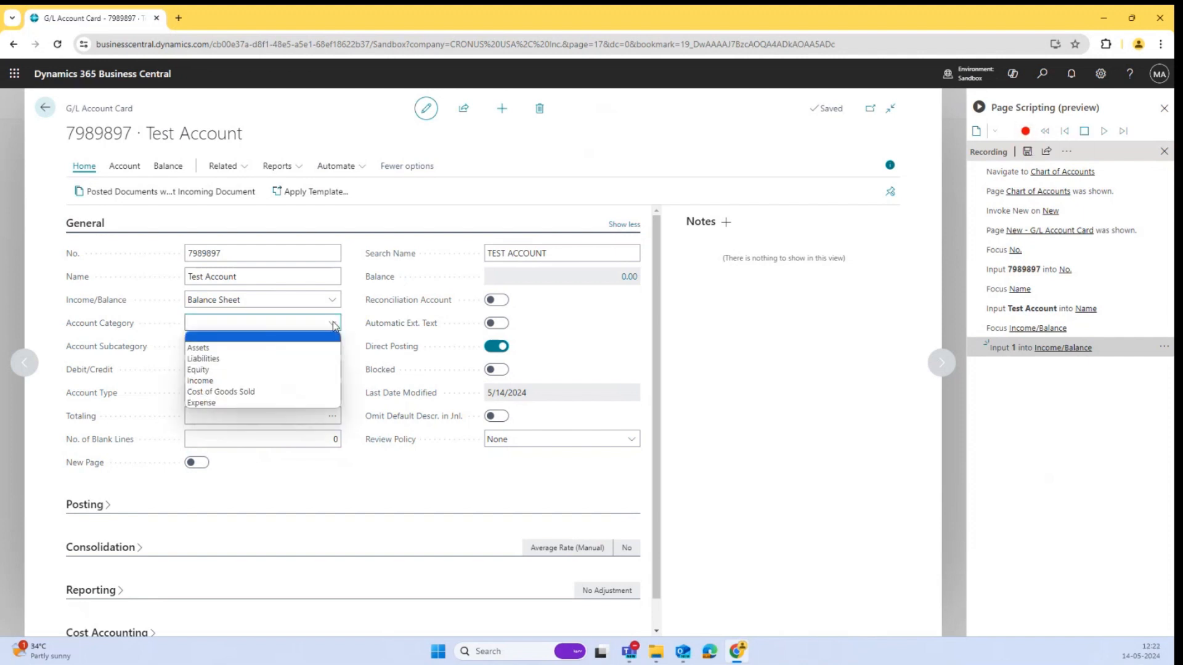
pyautogui.click(304, 347)
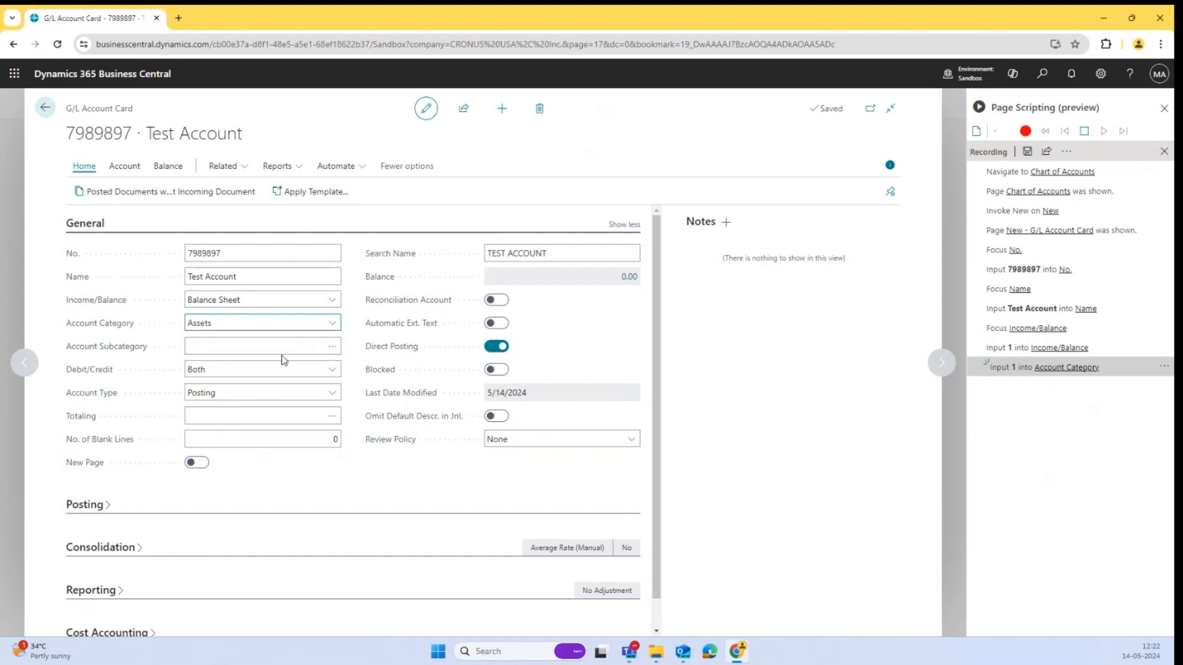
pyautogui.click(252, 343)
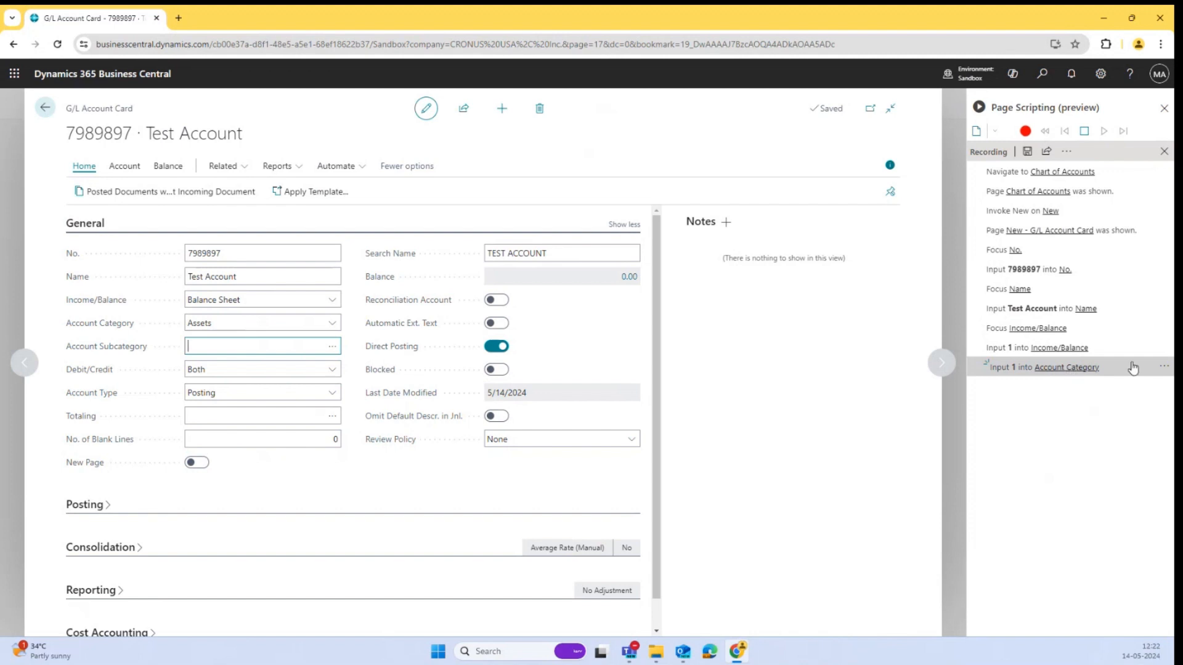
pyautogui.click(258, 324)
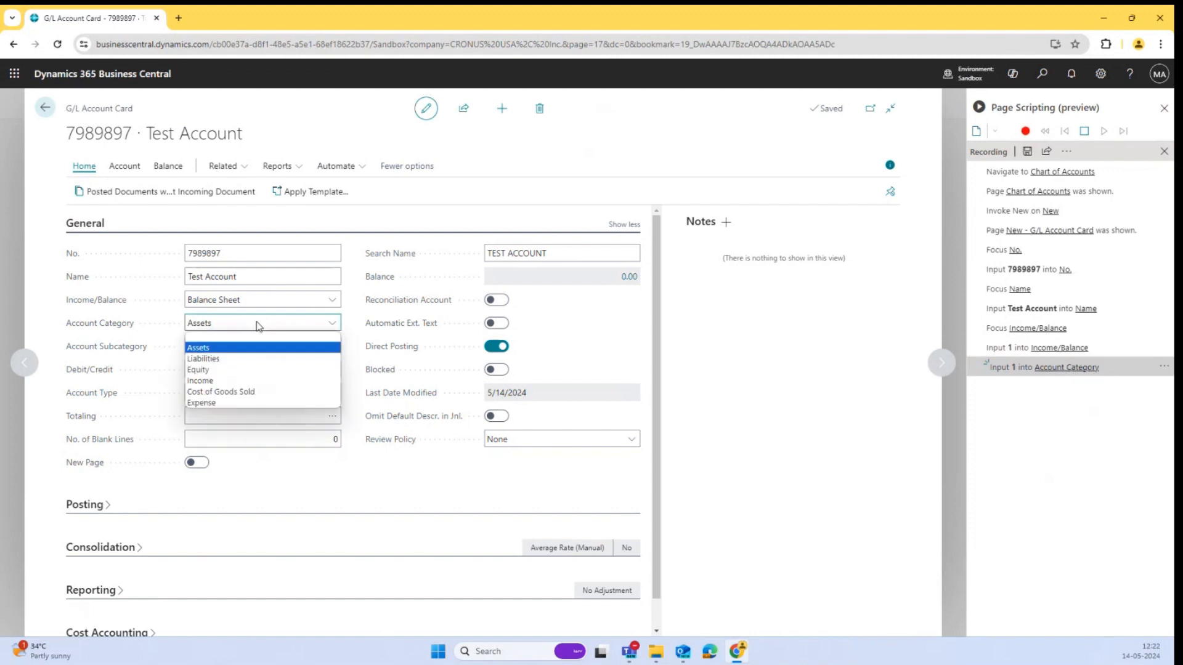
pyautogui.click(355, 340)
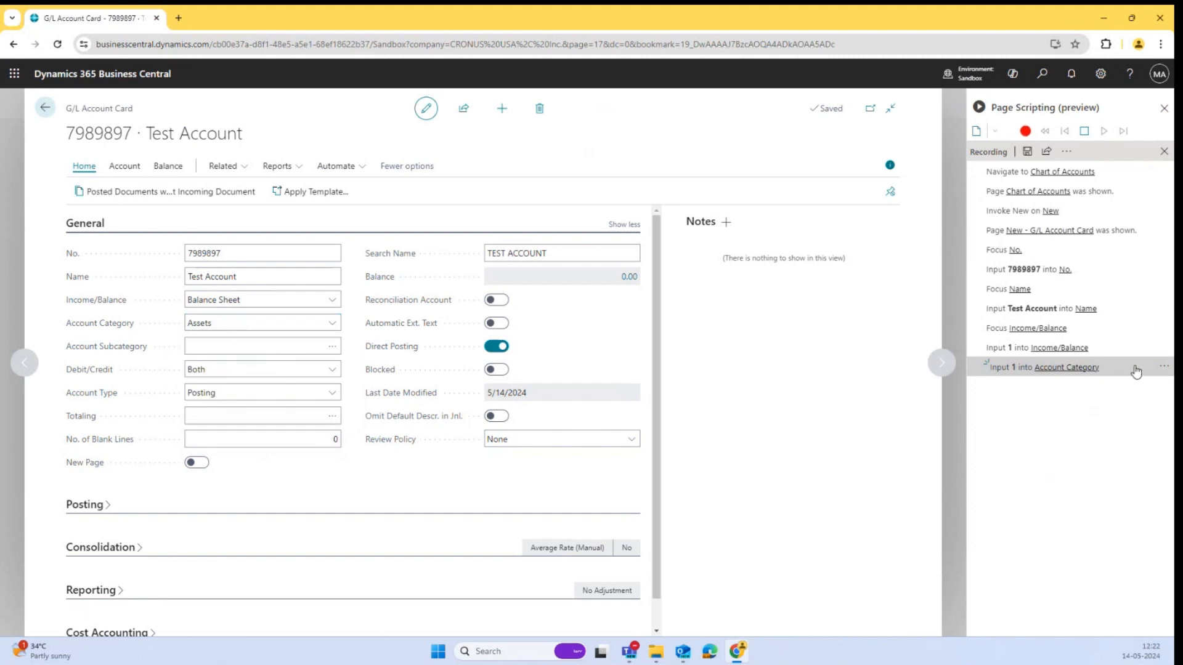
pyautogui.click(1164, 368)
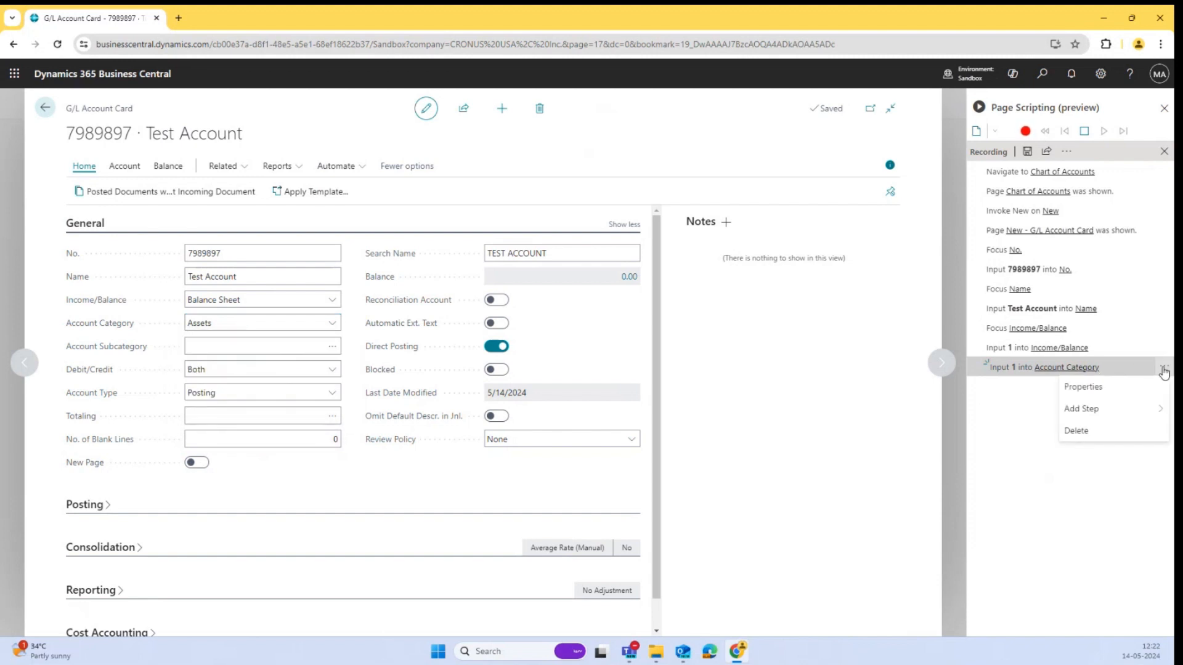
pyautogui.click(1164, 372)
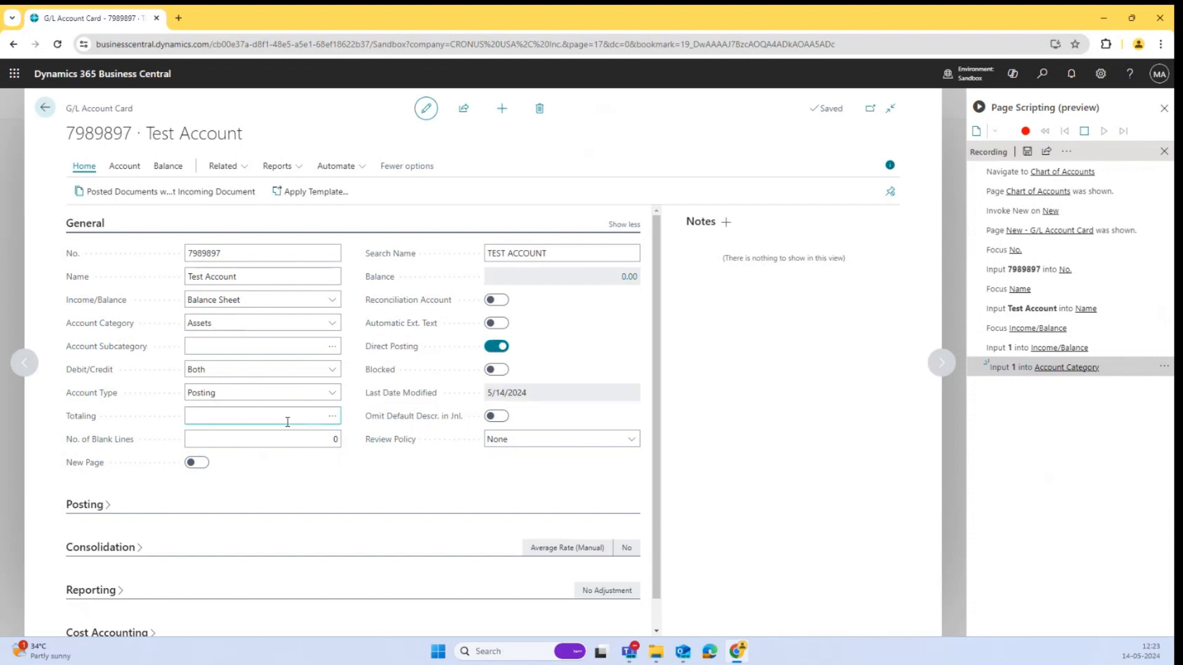
pyautogui.scroll(-1, 288, 422)
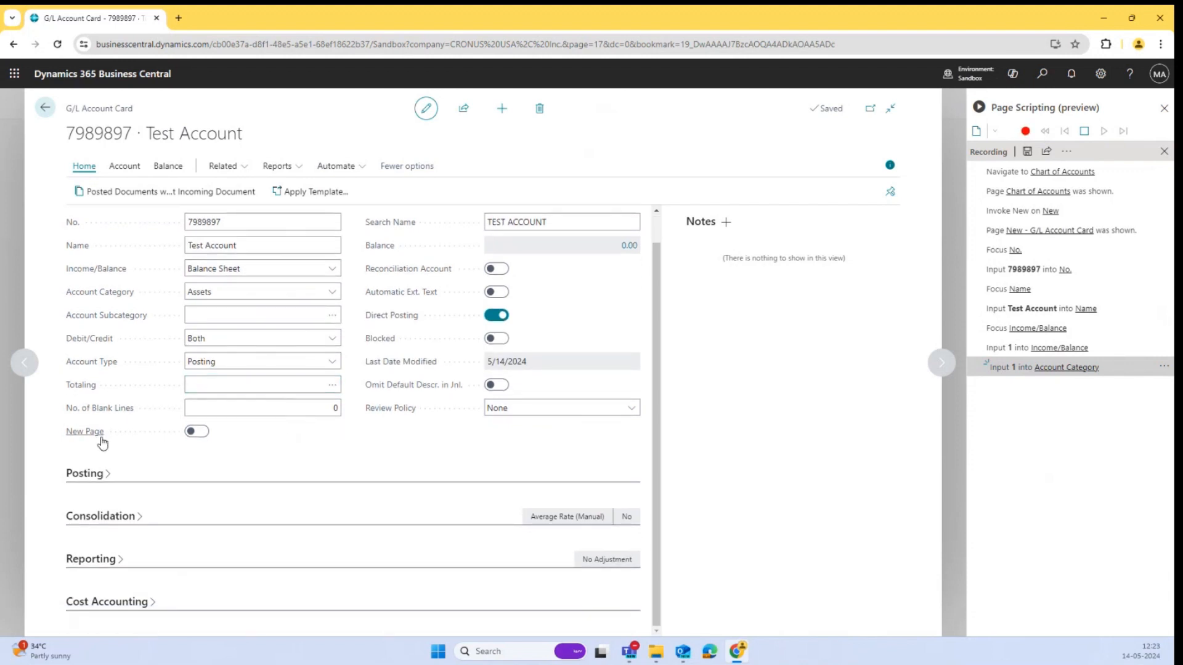
pyautogui.scroll(1, 94, 475)
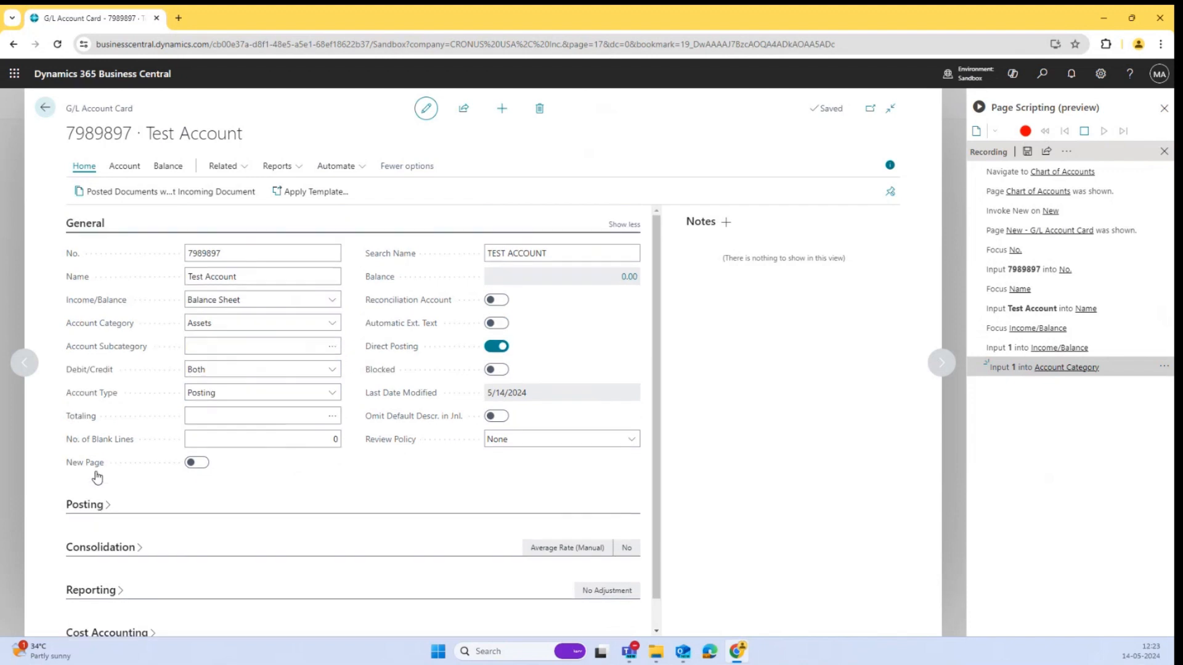
# Open the Account Subcategory lookup and make its categories page step an optional page in the recording.
pyautogui.click(331, 349)
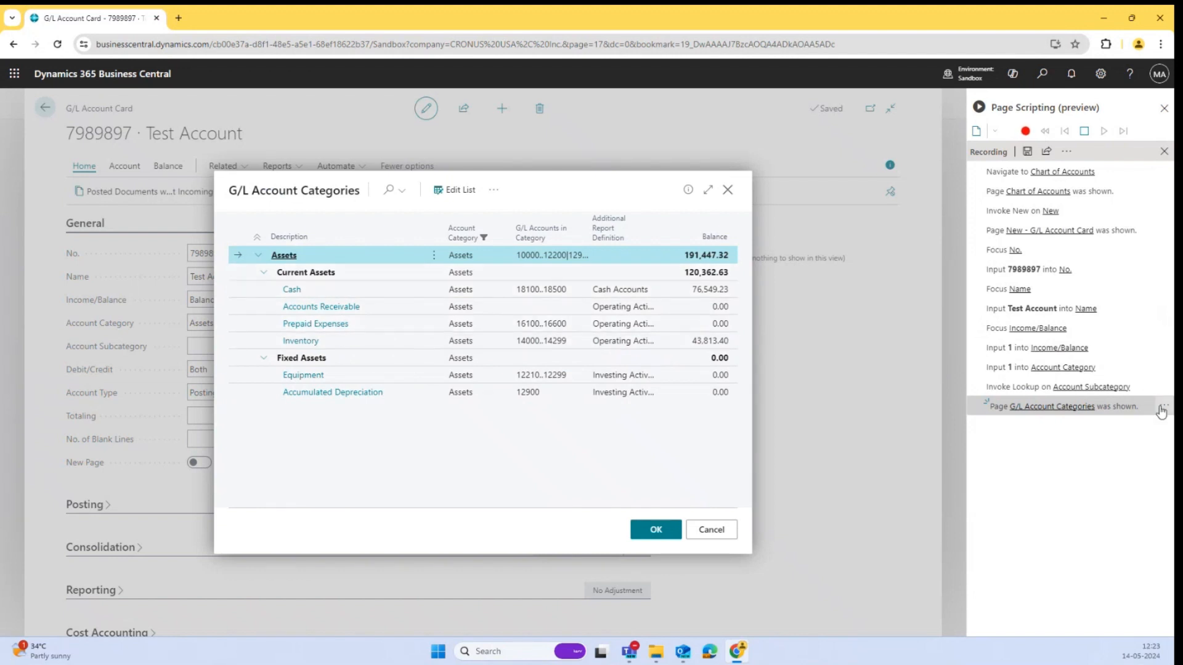
pyautogui.click(1161, 408)
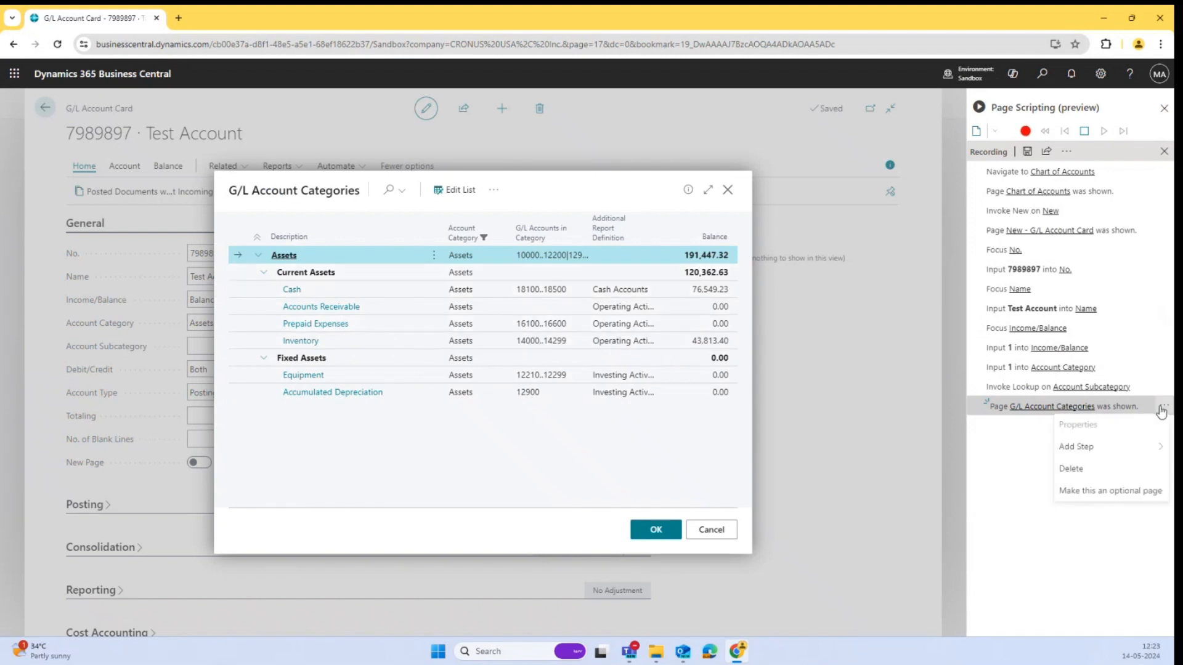
pyautogui.click(1099, 494)
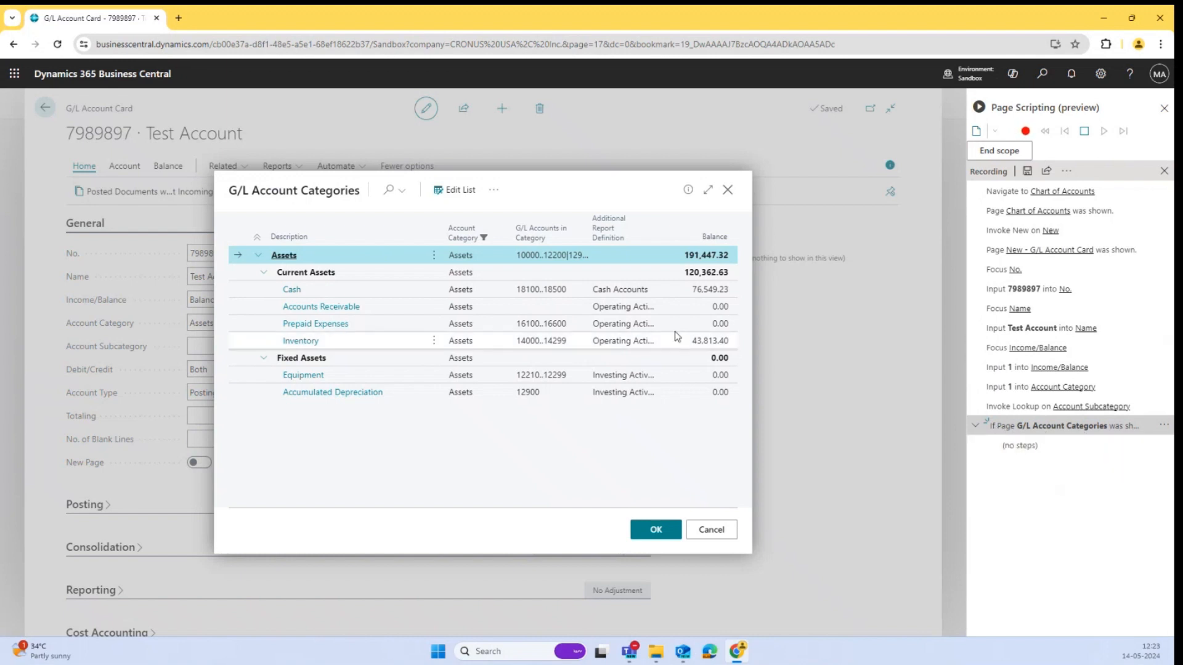
# Confirm Assets as the account subcategory in the lookup.
pyautogui.click(661, 533)
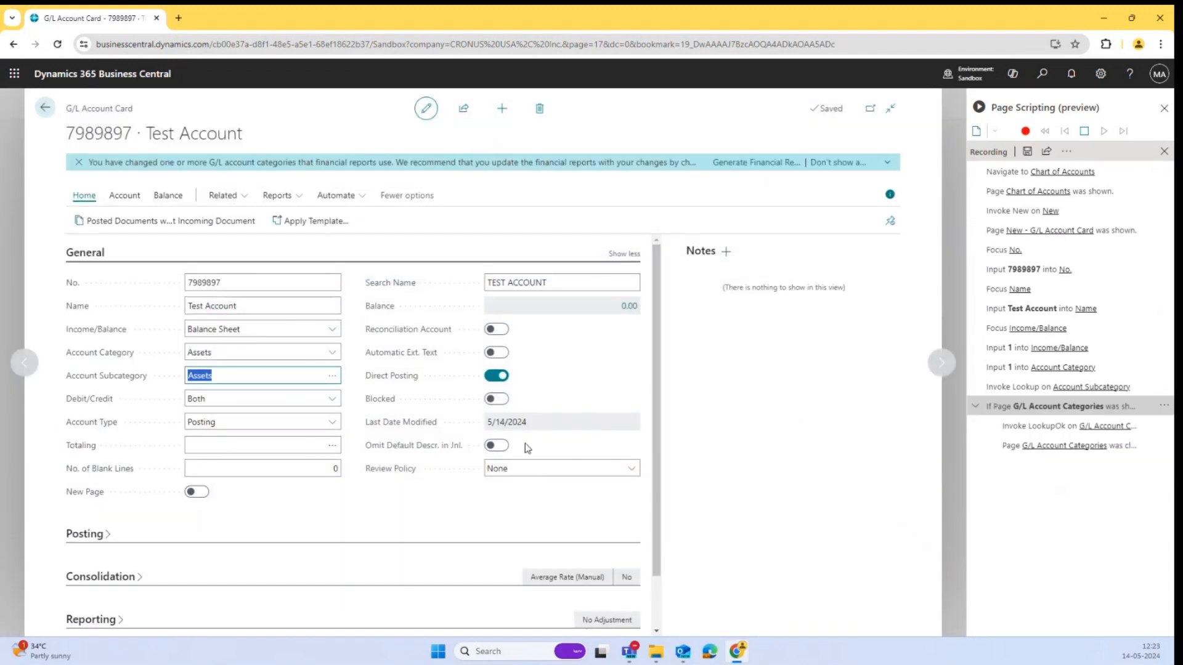
pyautogui.scroll(-1, 527, 449)
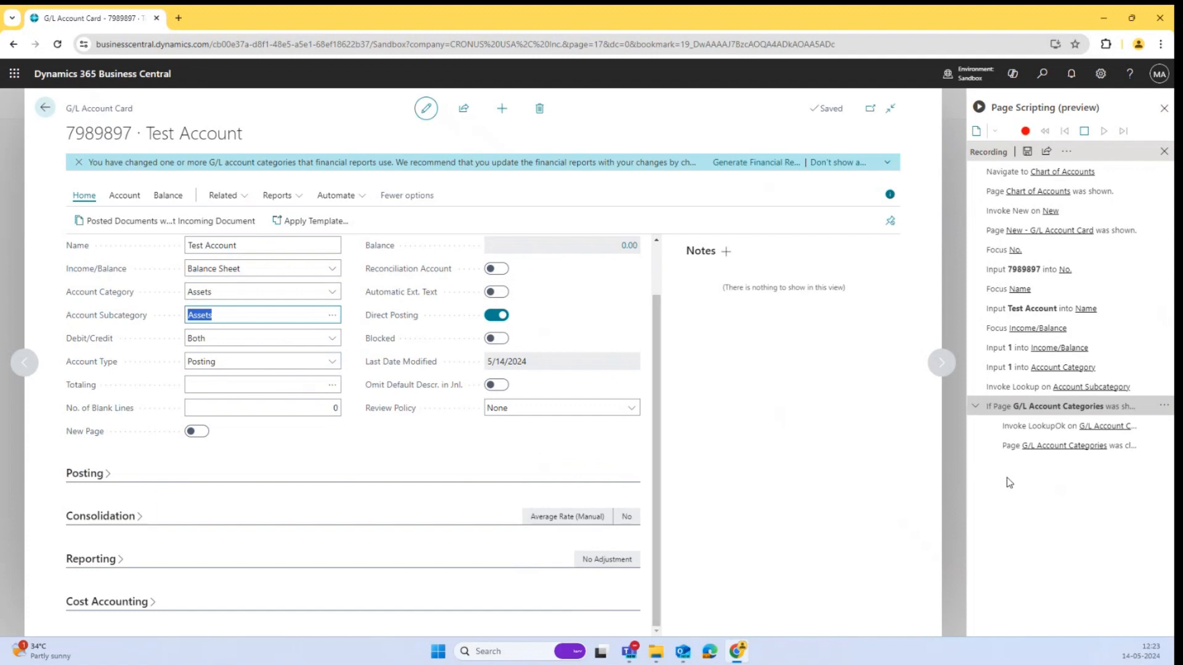
# Add a wait step to the recording after the optional-page block.
pyautogui.click(1152, 450)
pyautogui.click(1158, 446)
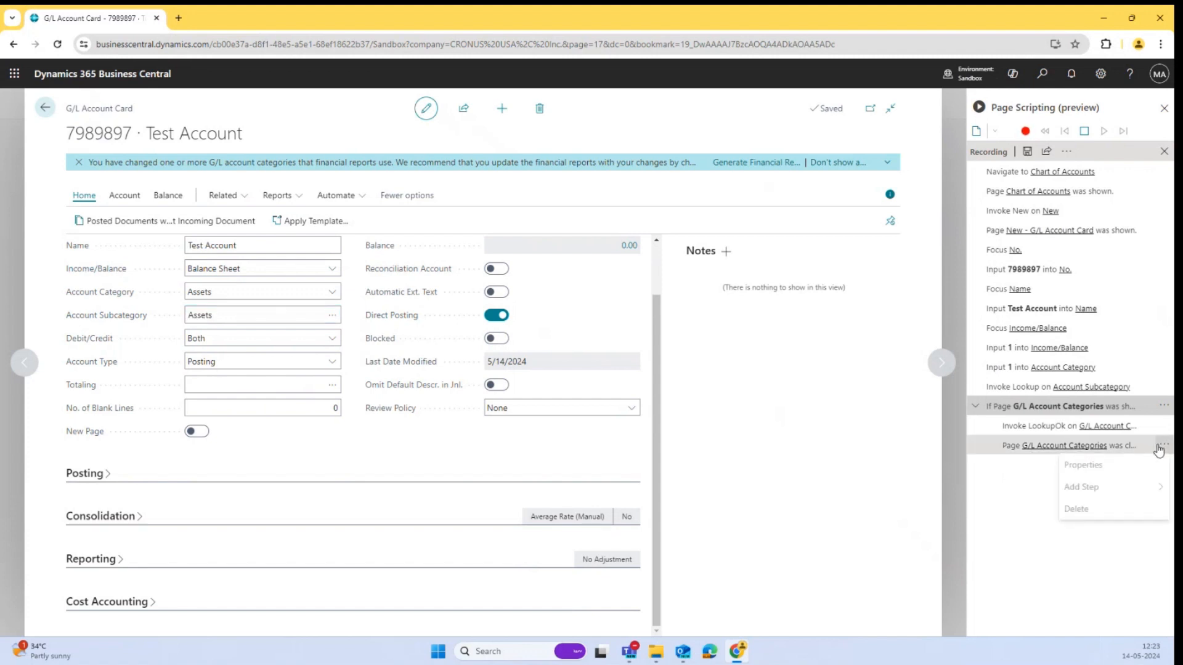
pyautogui.click(1163, 405)
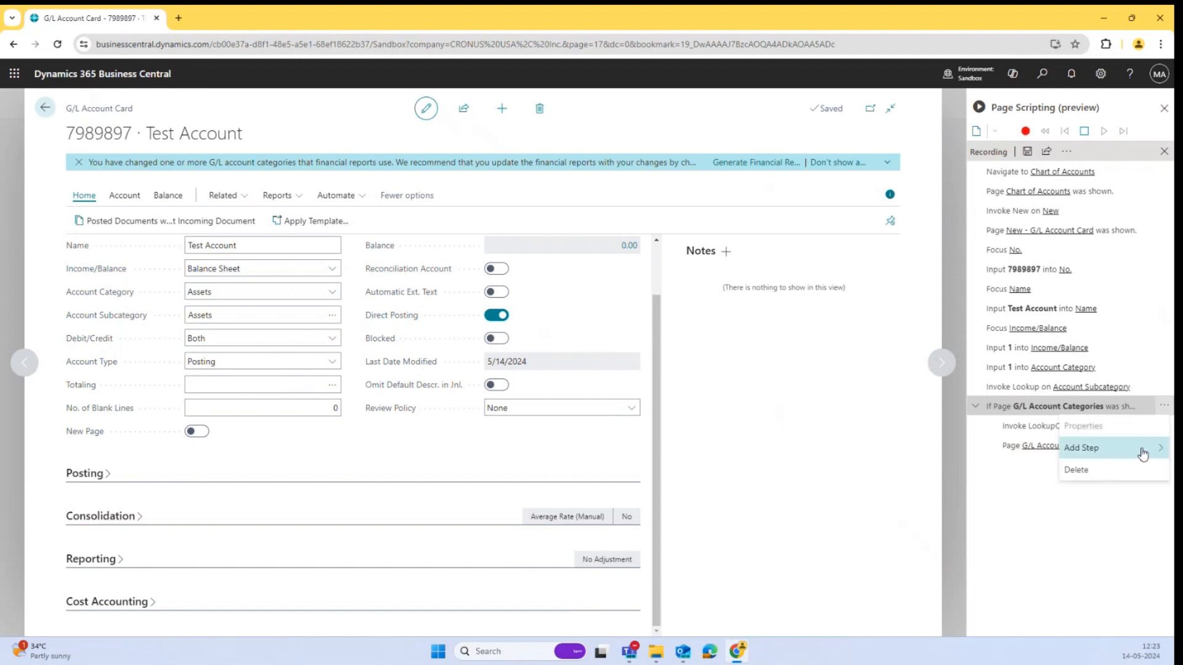
pyautogui.moveTo(1142, 454)
pyautogui.click(971, 451)
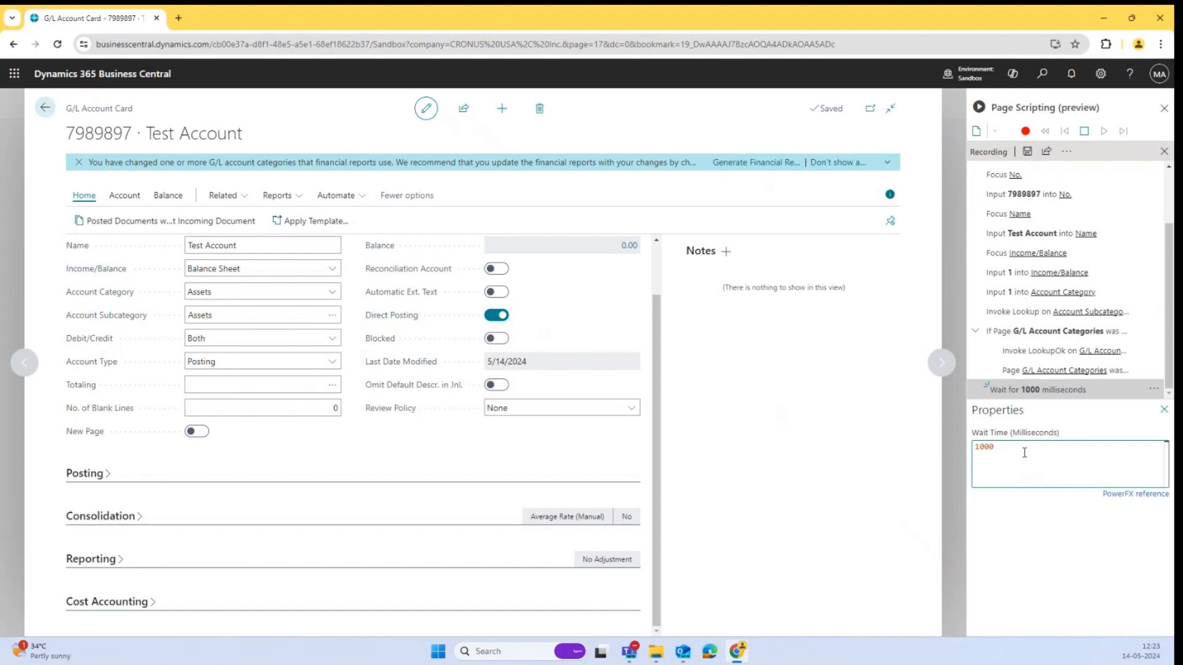
# Set the wait step's wait time to 3000 milliseconds.
pyautogui.press('Right')
pyautogui.press('BackSpace')
pyautogui.write('3')
pyautogui.click(1024, 515)
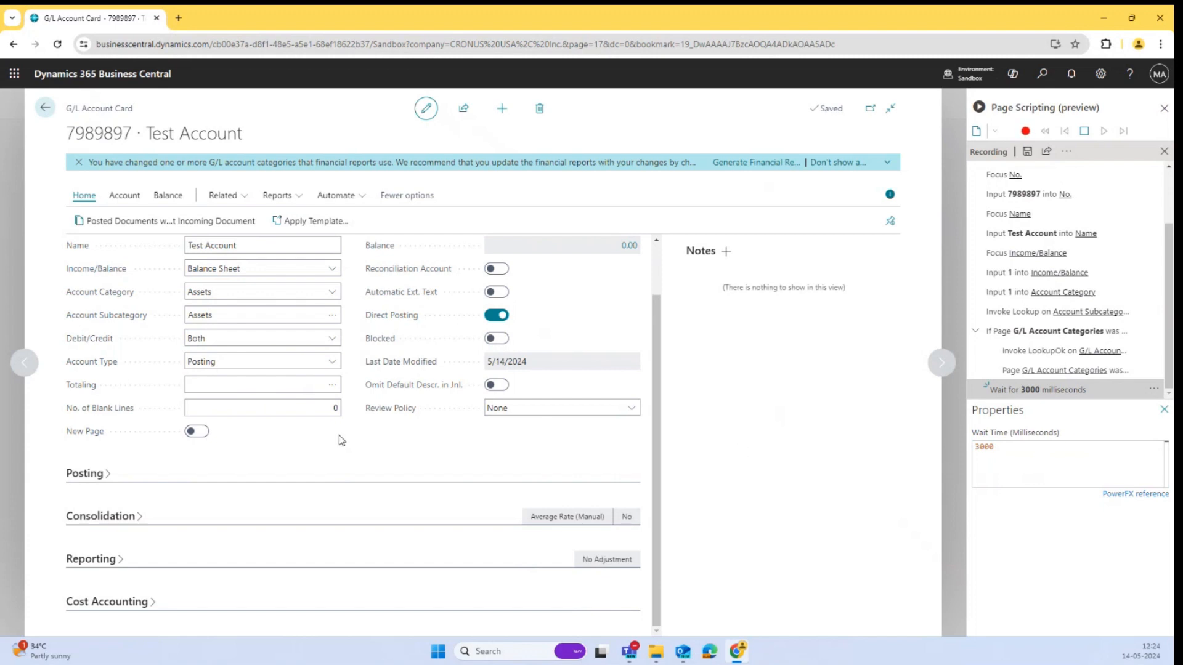
# Paste the session's User ID into the Search Name field as a recorded step.
pyautogui.click(103, 486)
pyautogui.scroll(-2, 176, 553)
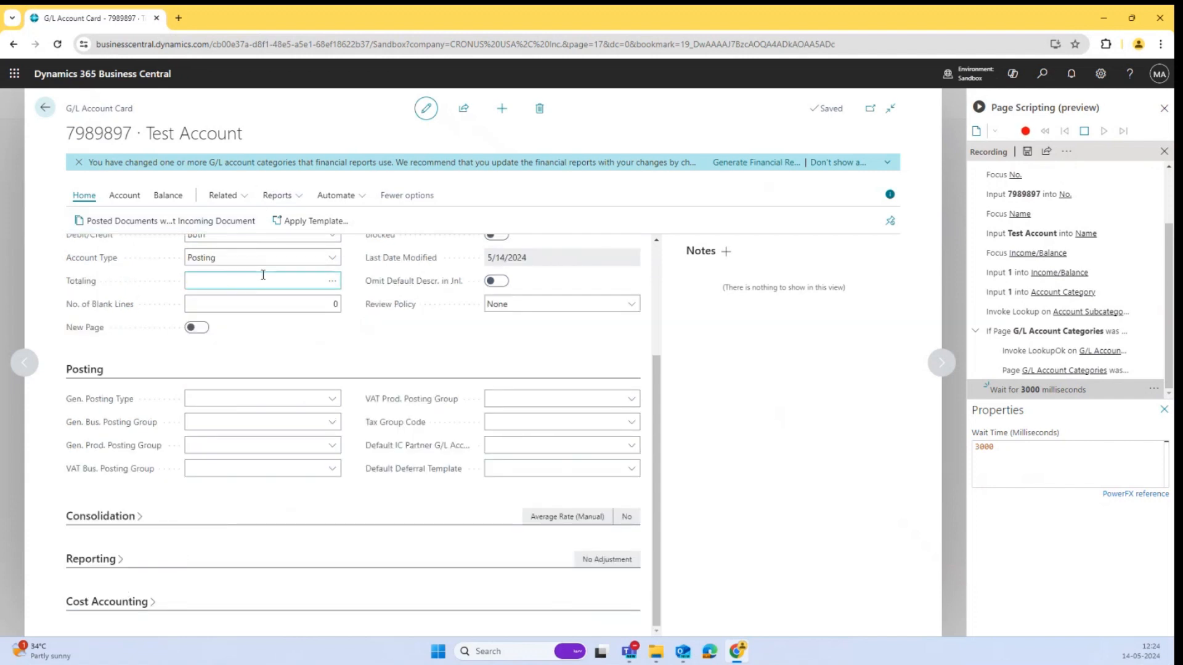
pyautogui.scroll(3, 261, 275)
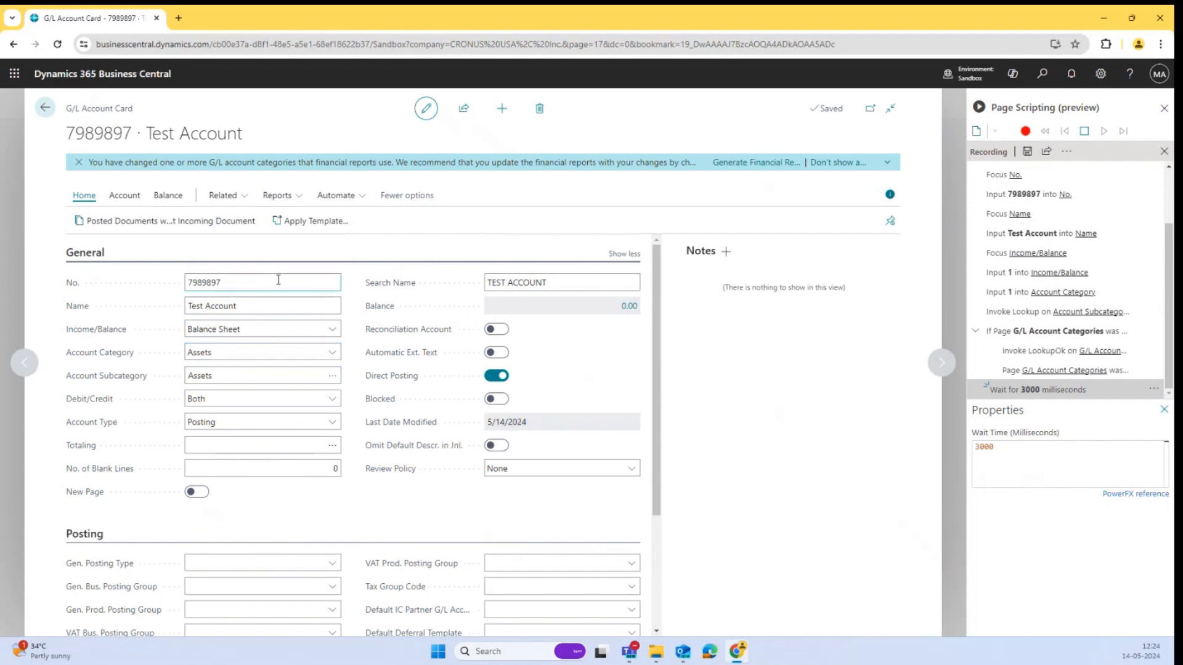
pyautogui.click(577, 281)
pyautogui.rightClick(577, 280)
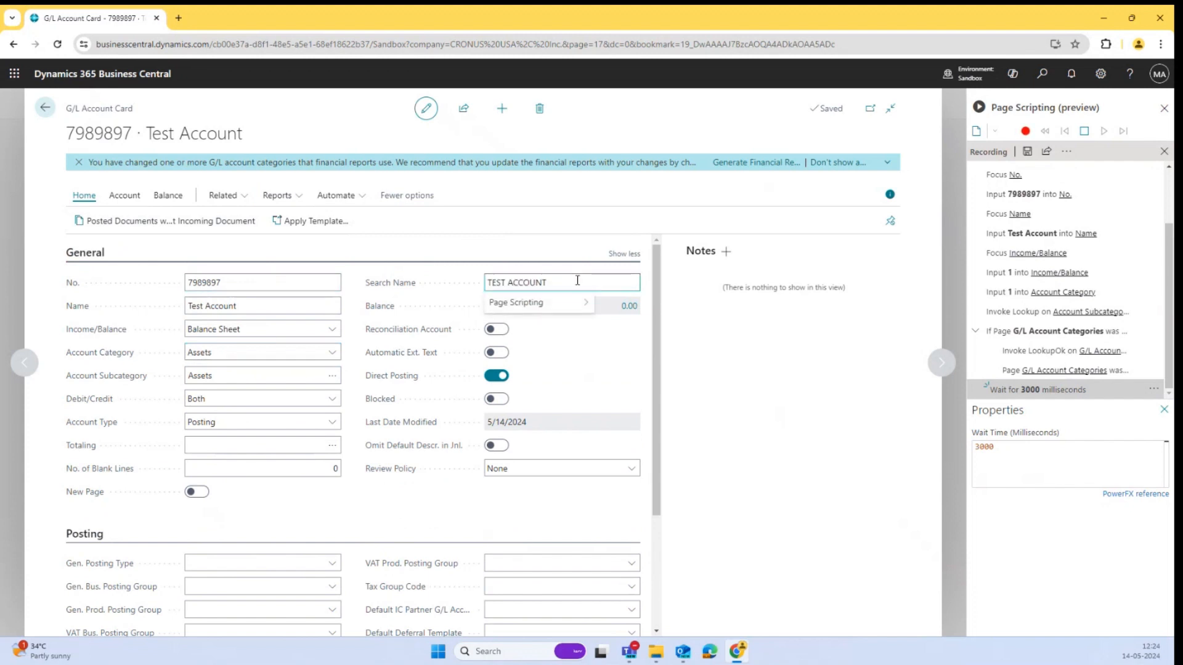
pyautogui.moveTo(570, 303)
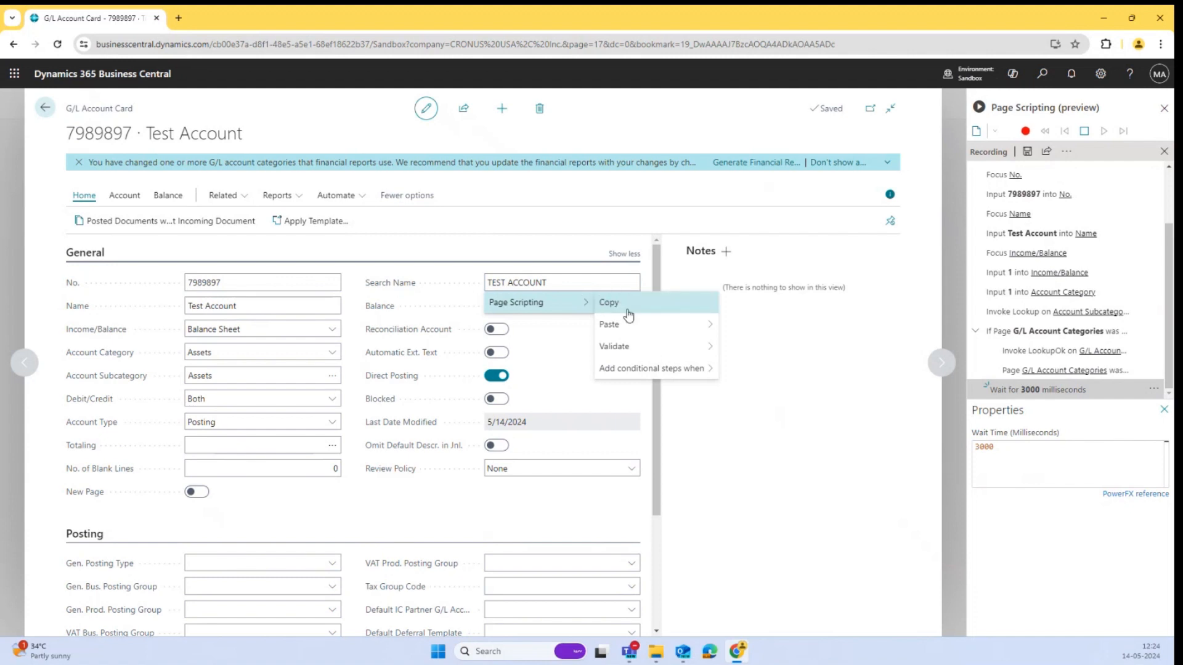
pyautogui.moveTo(634, 326)
pyautogui.moveTo(757, 332)
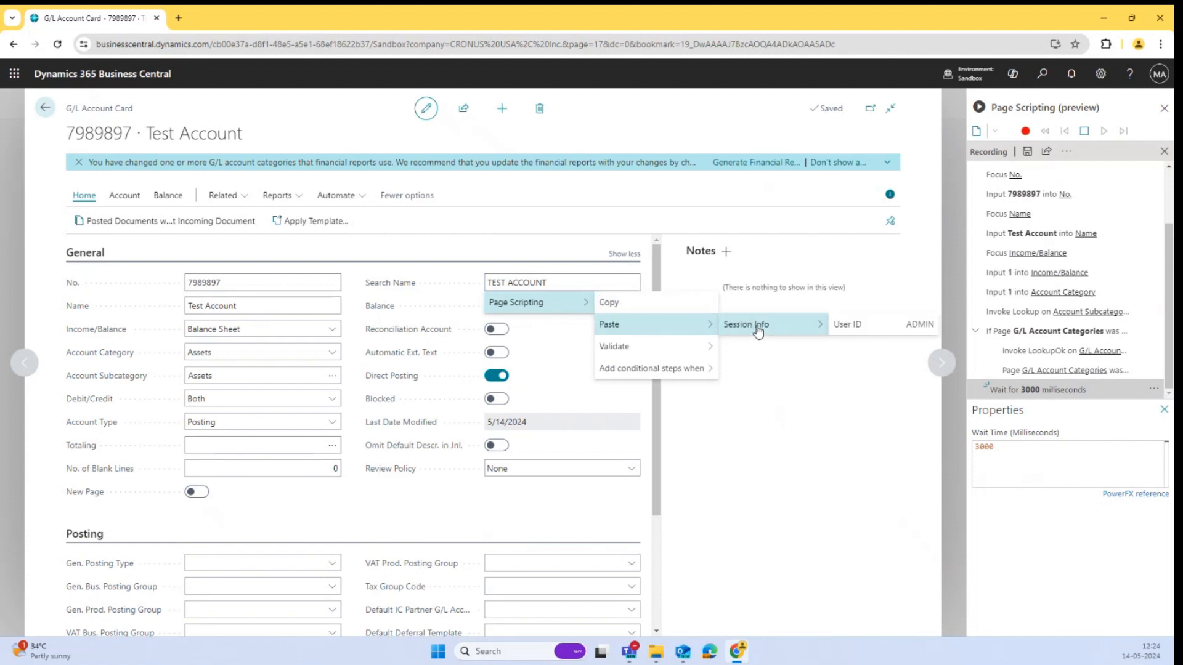
pyautogui.click(852, 326)
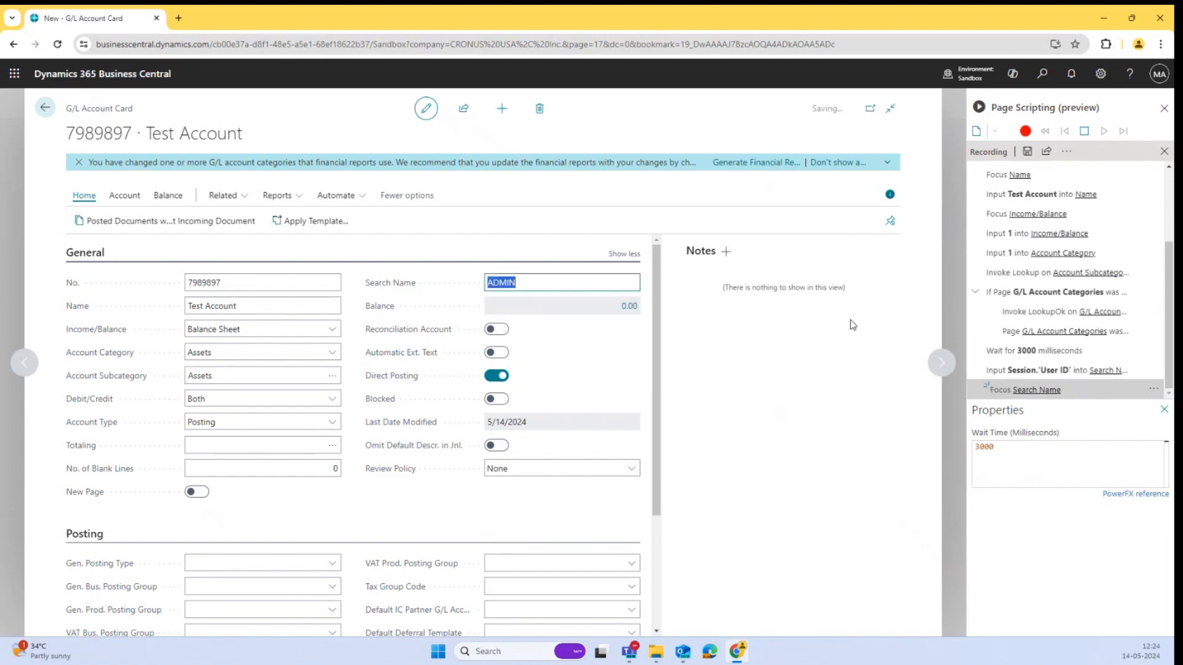
# Add a validation step checking that Search Name is ADMIN.
pyautogui.rightClick(594, 284)
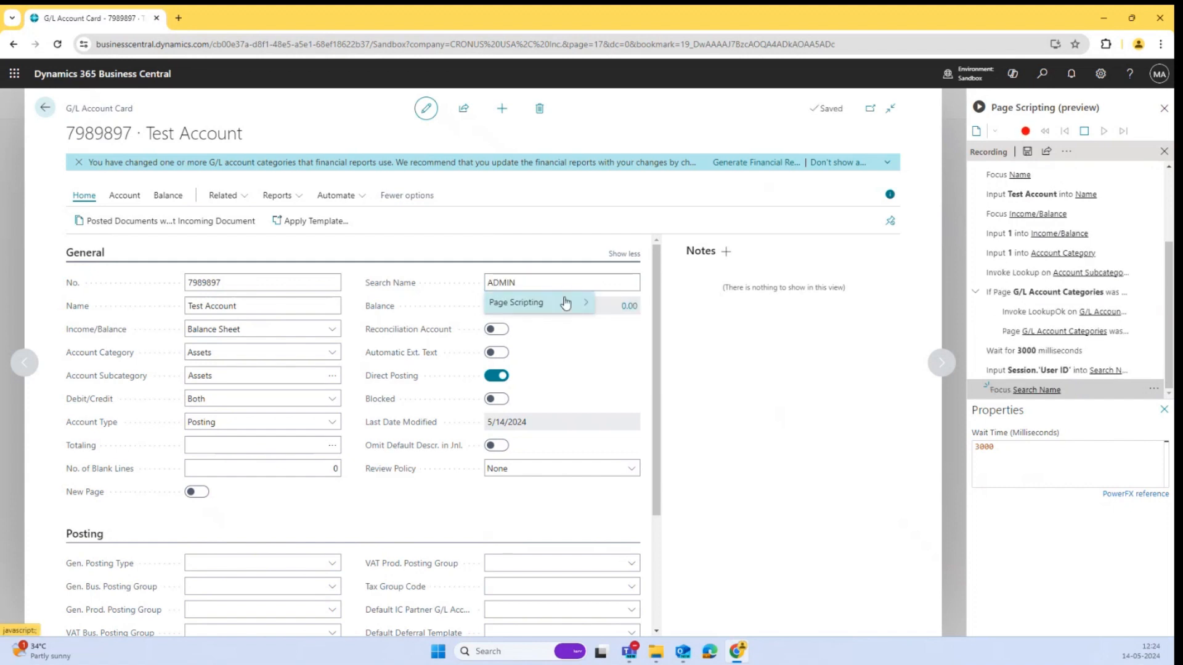
pyautogui.moveTo(686, 345)
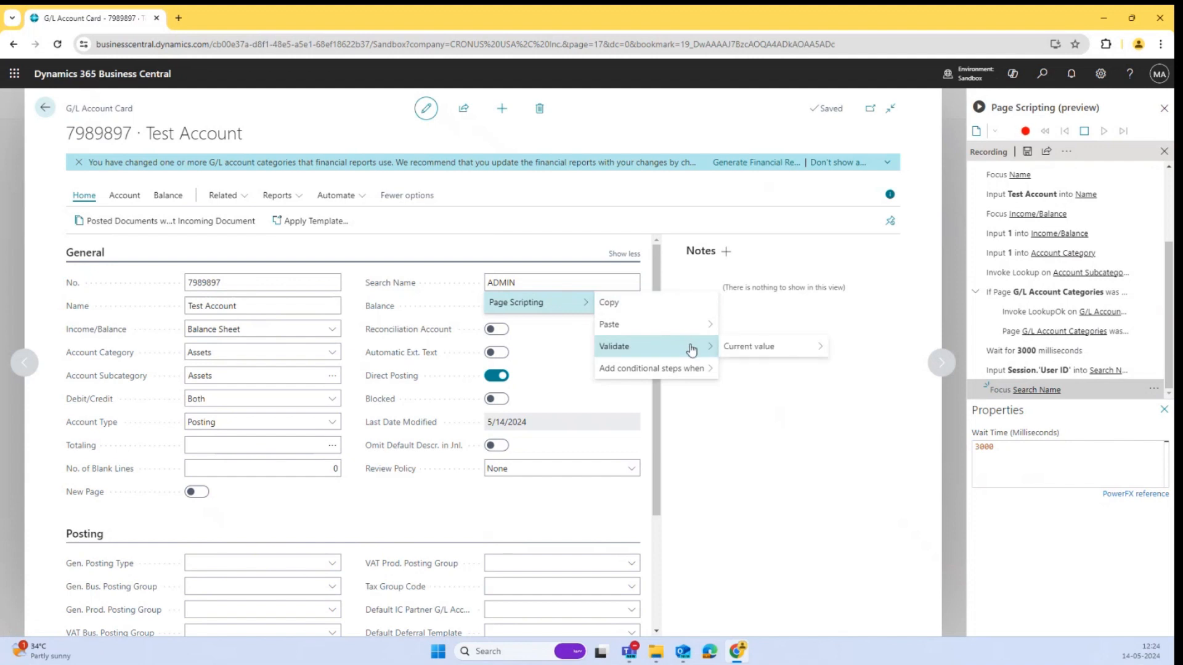
pyautogui.moveTo(743, 355)
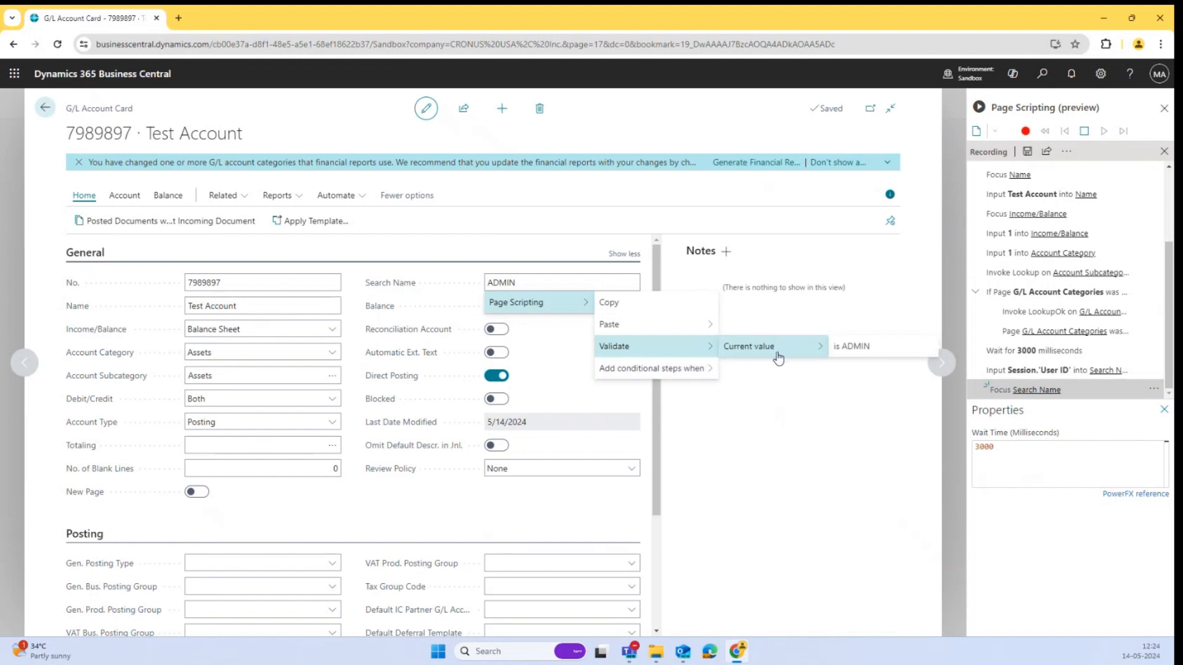
pyautogui.click(861, 353)
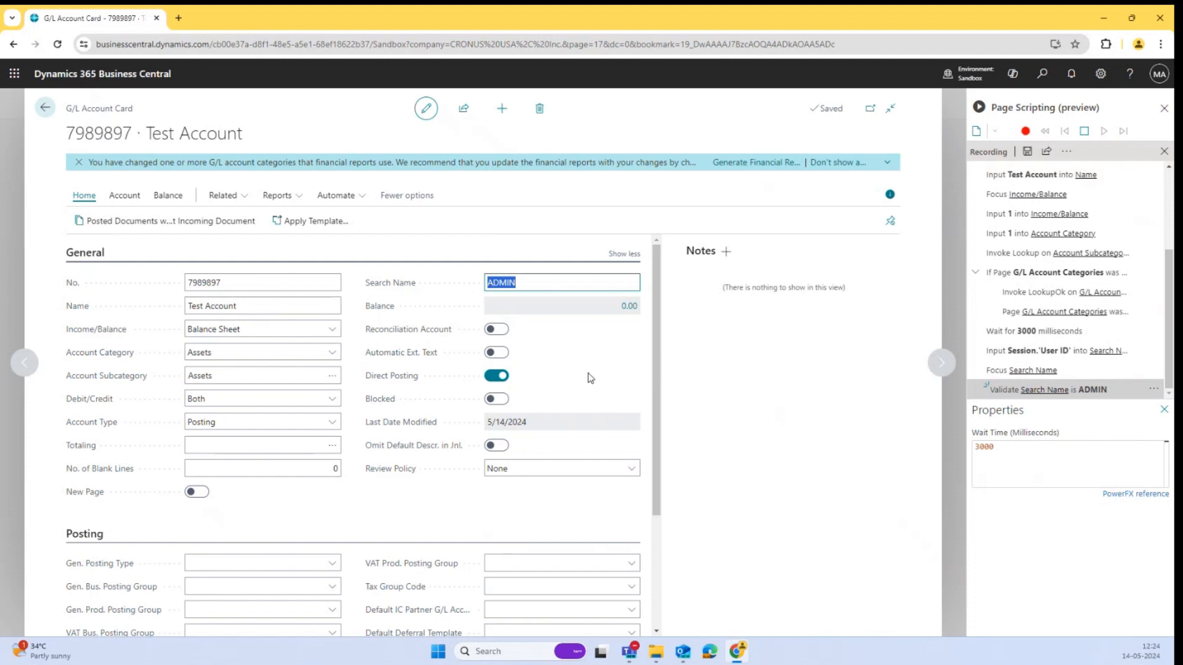
pyautogui.scroll(-1, 586, 377)
pyautogui.scroll(1, 566, 298)
pyautogui.click(1165, 412)
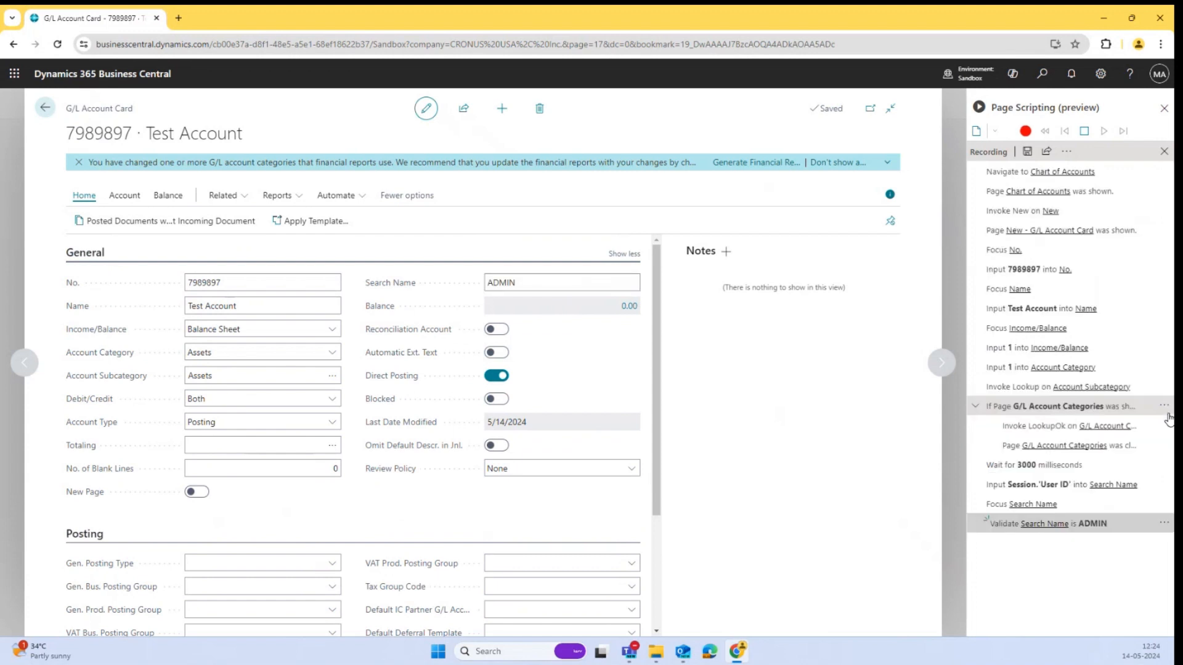
pyautogui.rightClick(574, 284)
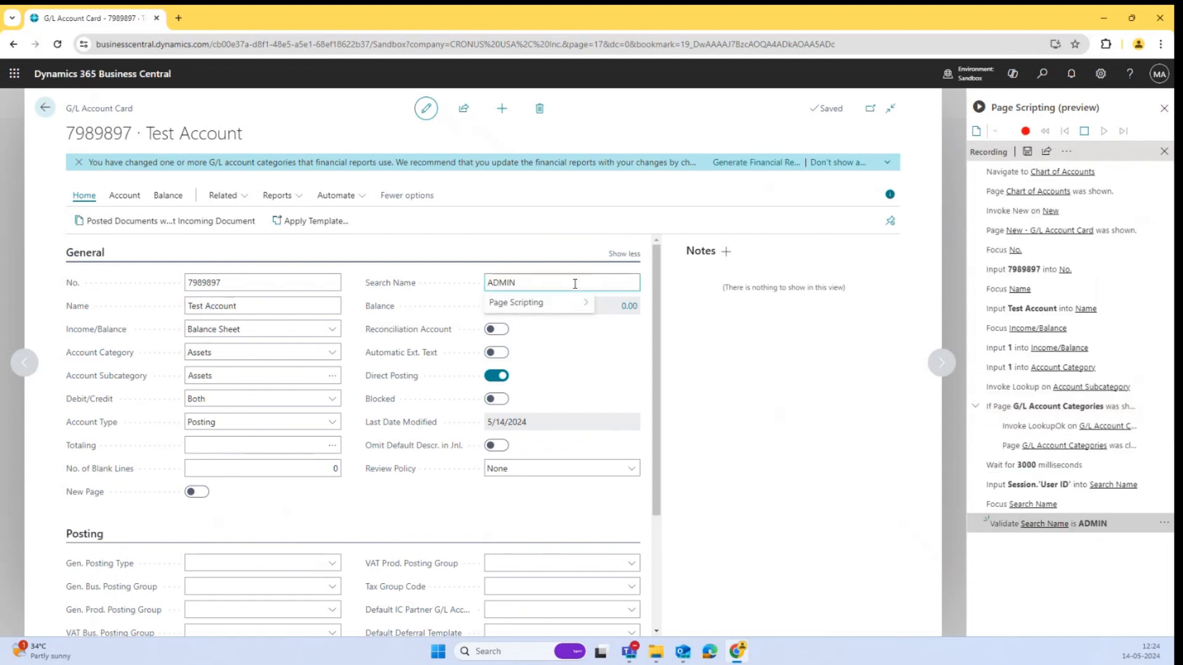
pyautogui.moveTo(576, 301)
pyautogui.moveTo(680, 369)
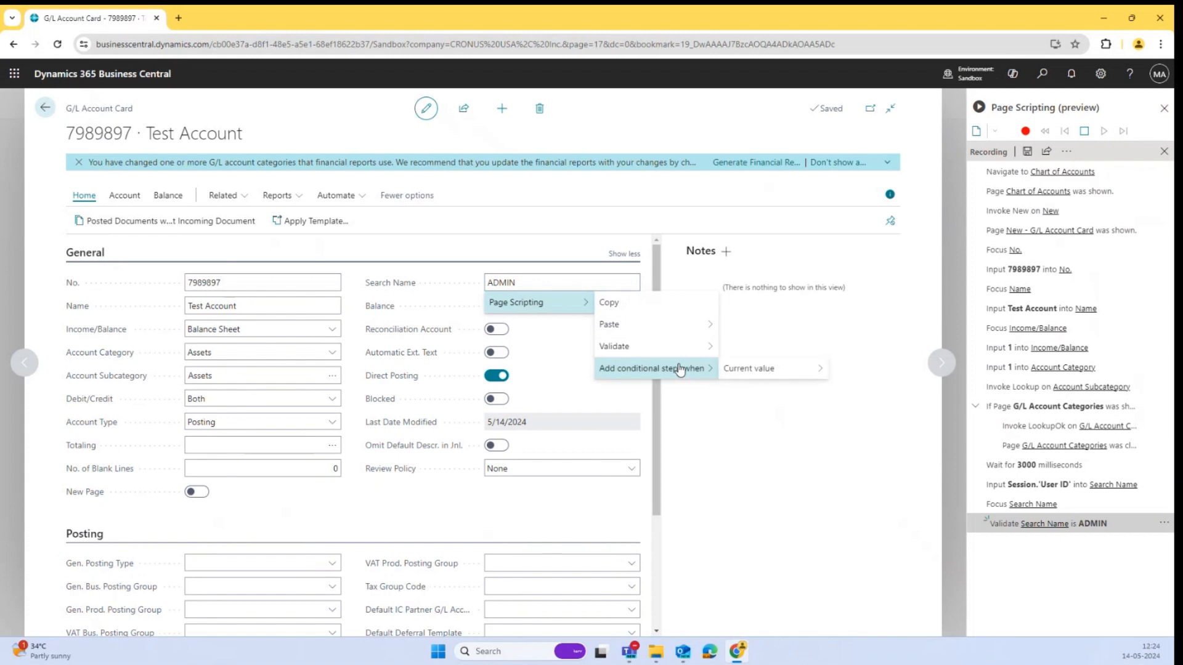
pyautogui.moveTo(750, 374)
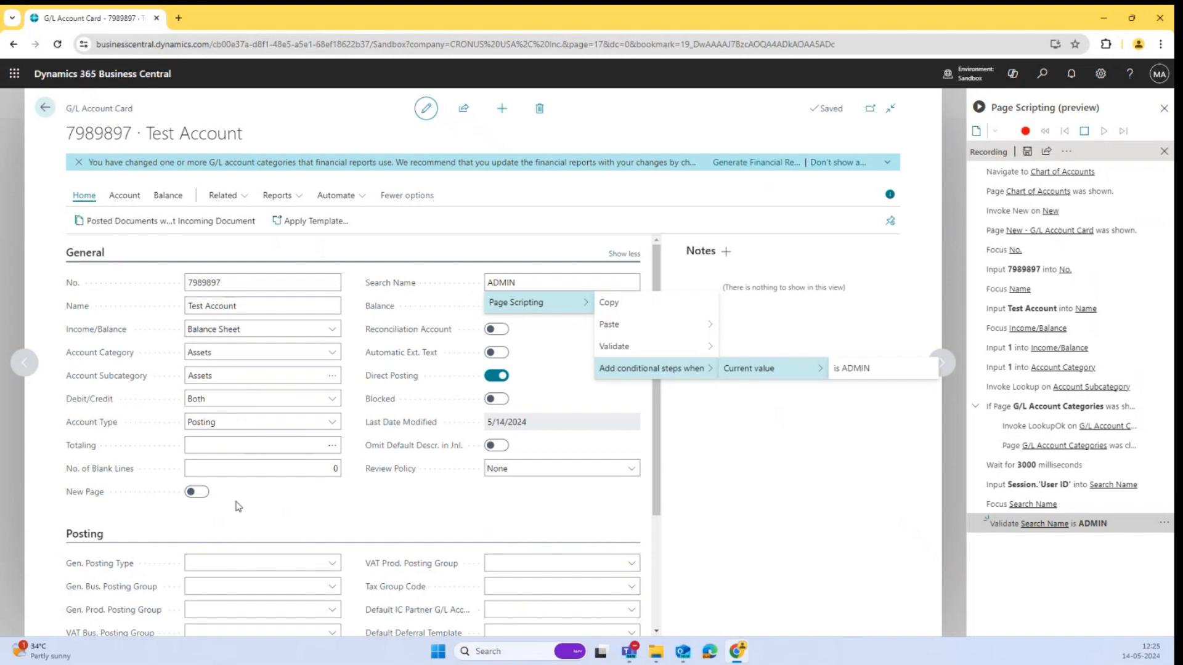
# Set Gen. Posting Type to Purchase and Gen. Bus. Posting Group to DOMESTIC.
pyautogui.scroll(-3, 237, 502)
pyautogui.click(292, 411)
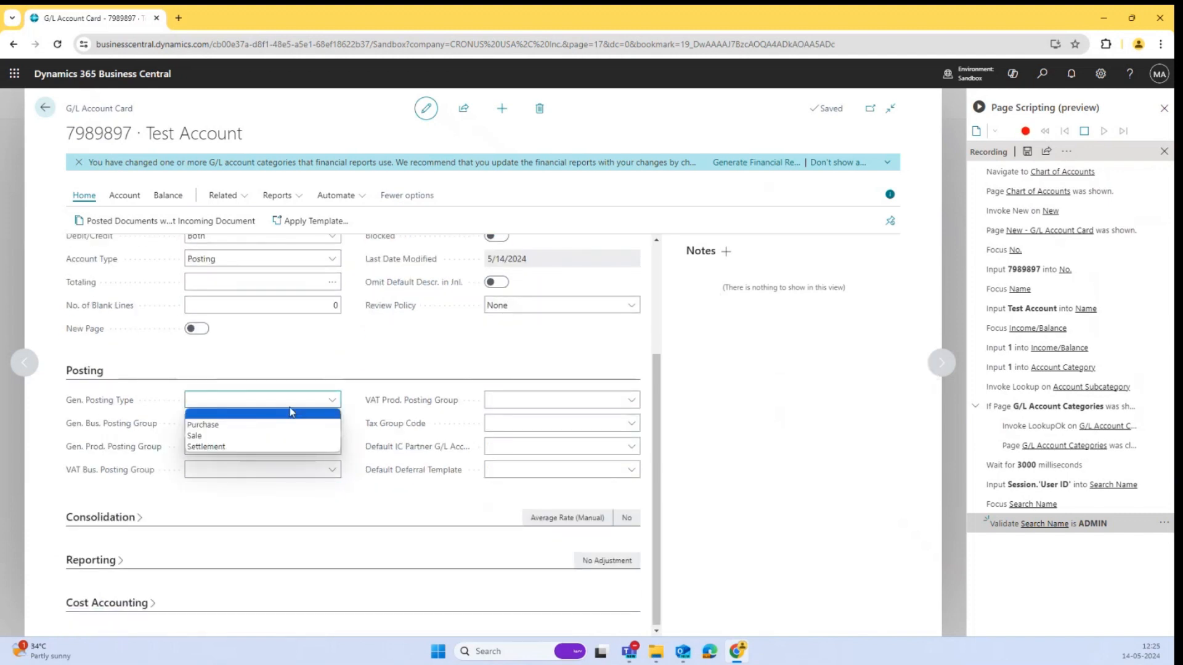
pyautogui.click(283, 422)
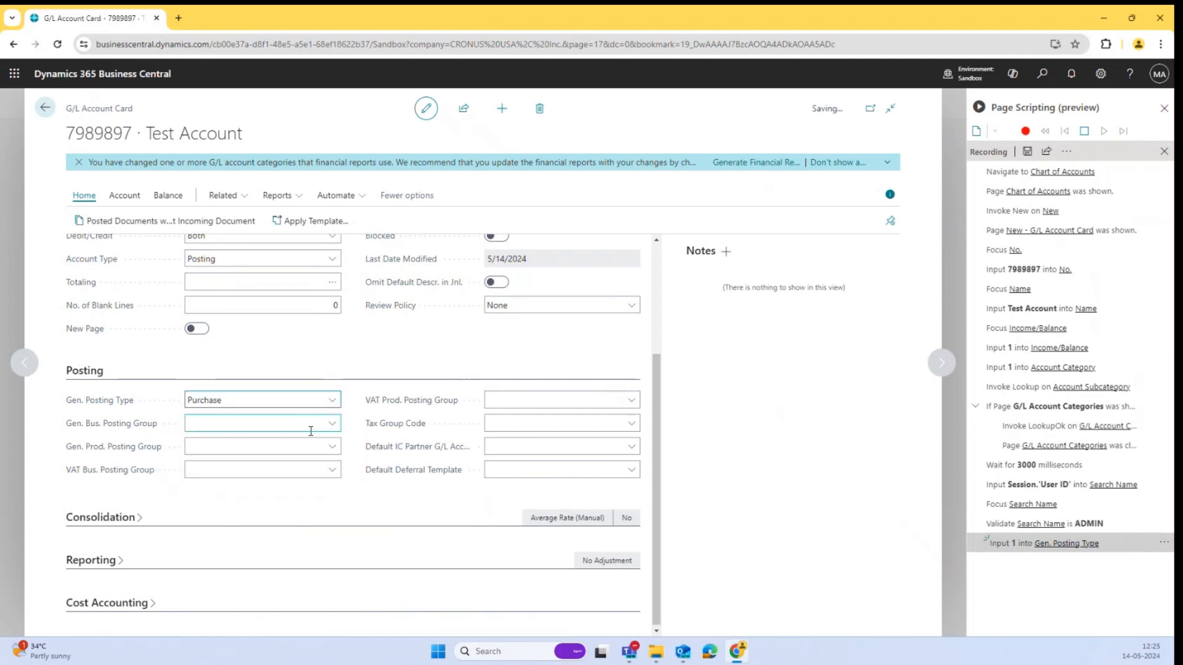
pyautogui.click(332, 424)
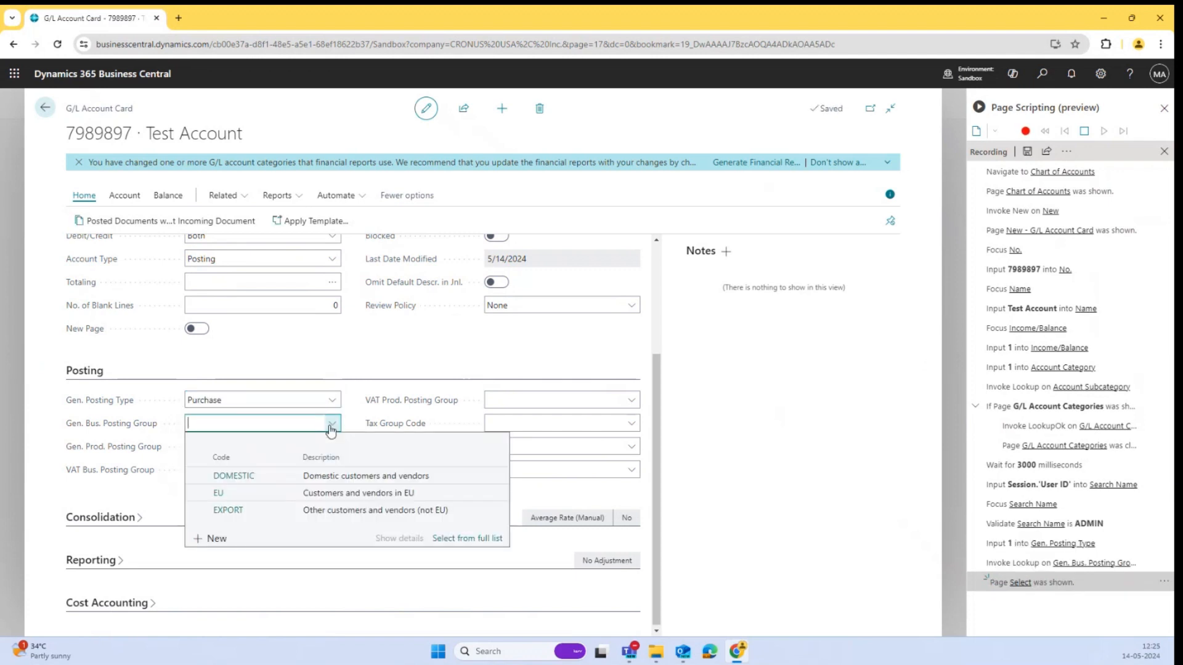
pyautogui.click(282, 474)
pyautogui.click(281, 475)
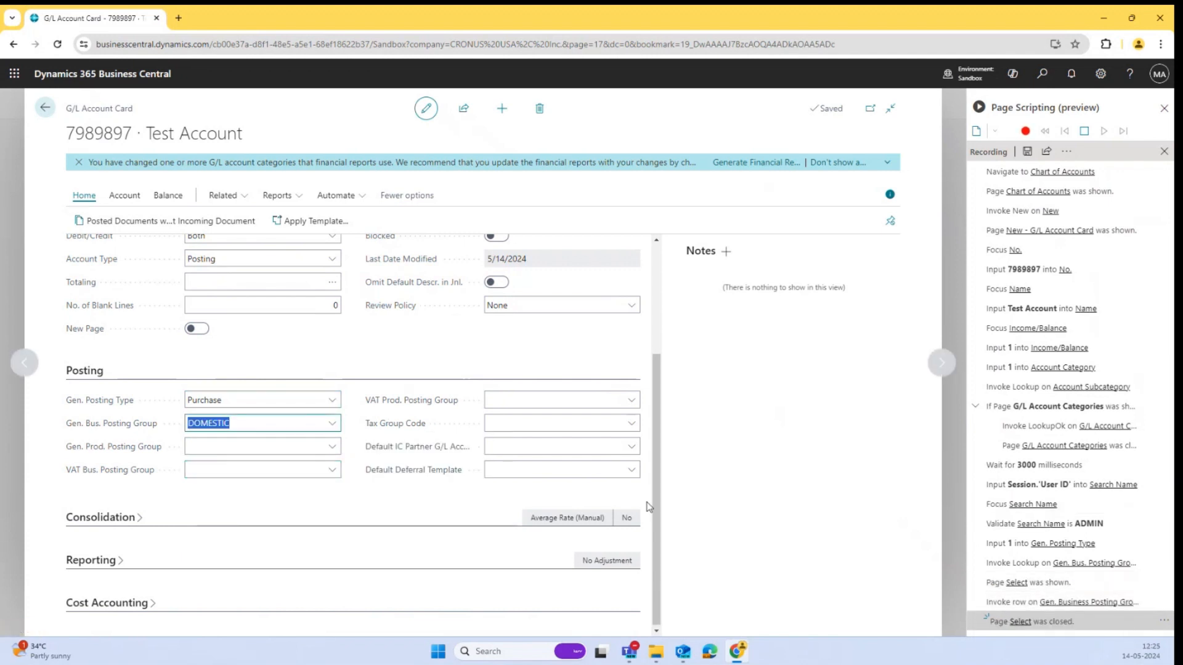
# Add a conditional block for when Gen. Posting Type is Purchase, selecting DOMESTIC as Gen. Bus. Posting Group inside it.
pyautogui.rightClick(250, 402)
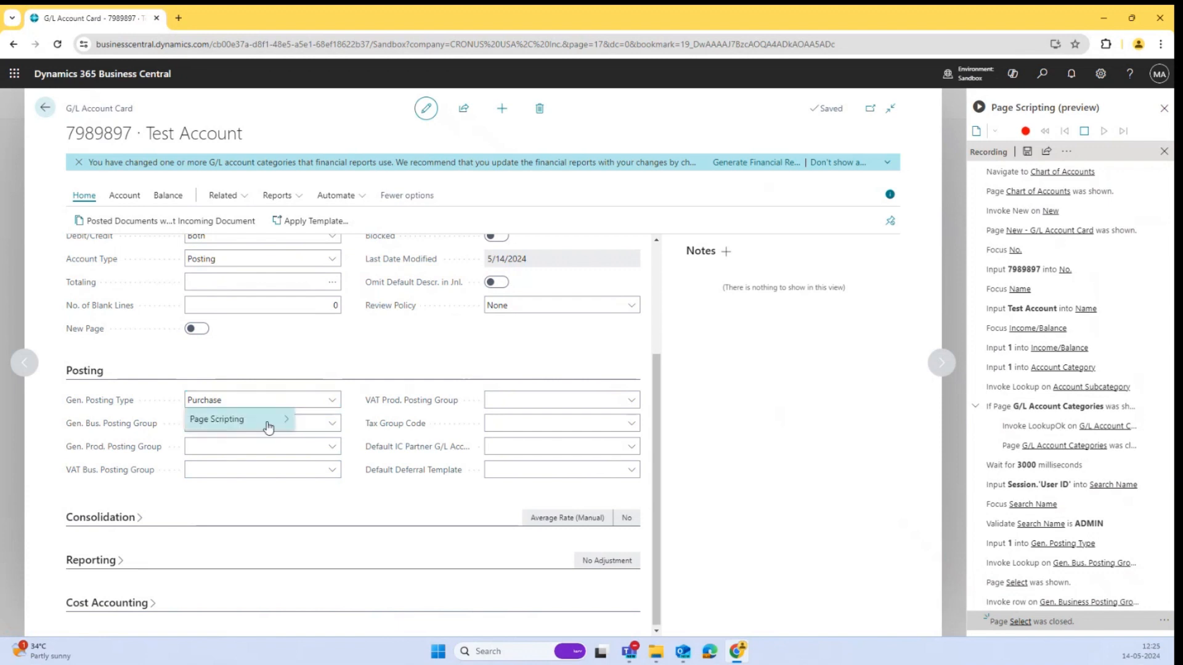
pyautogui.moveTo(266, 422)
pyautogui.moveTo(388, 445)
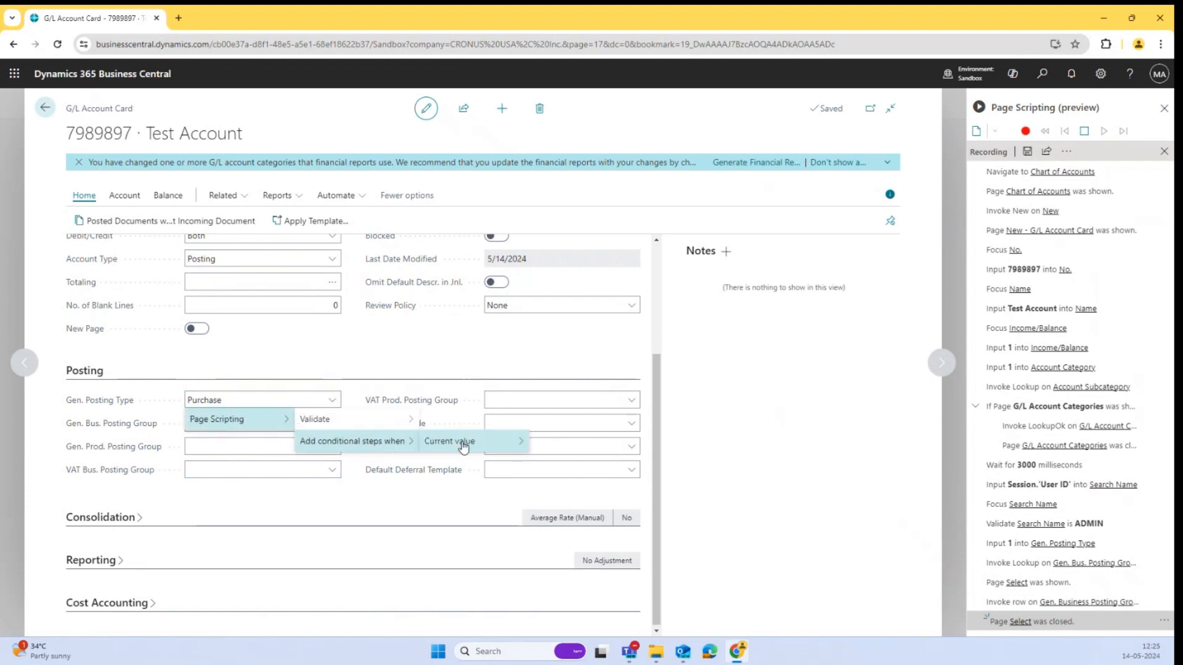
pyautogui.moveTo(462, 442)
pyautogui.click(561, 443)
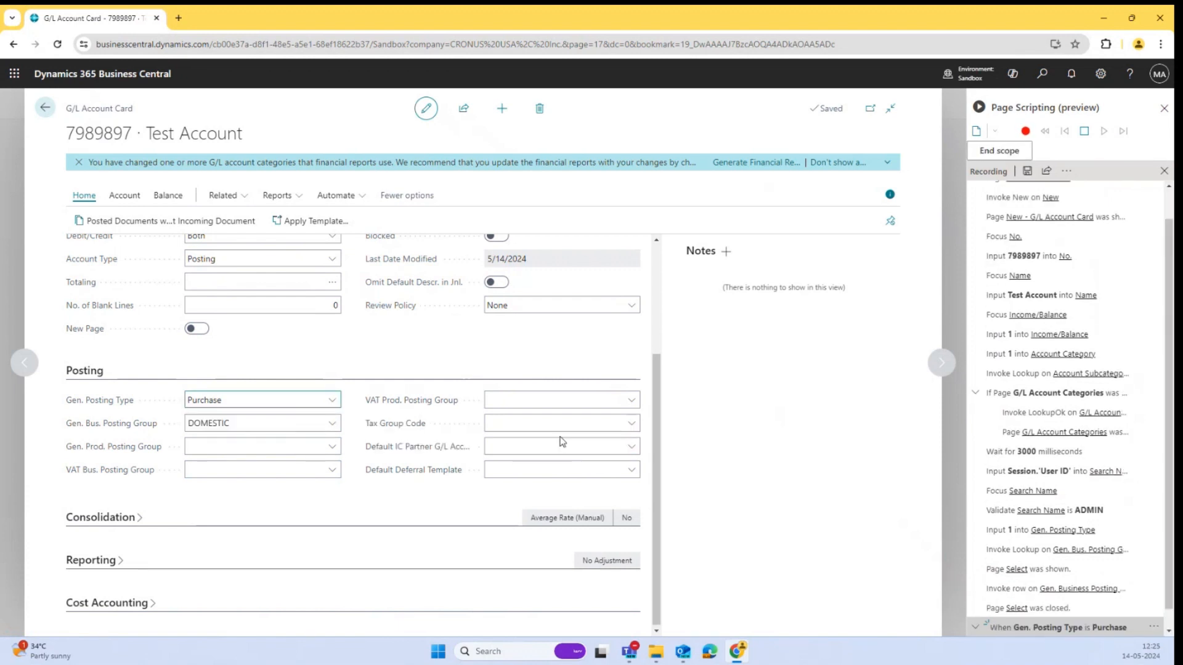
pyautogui.click(333, 429)
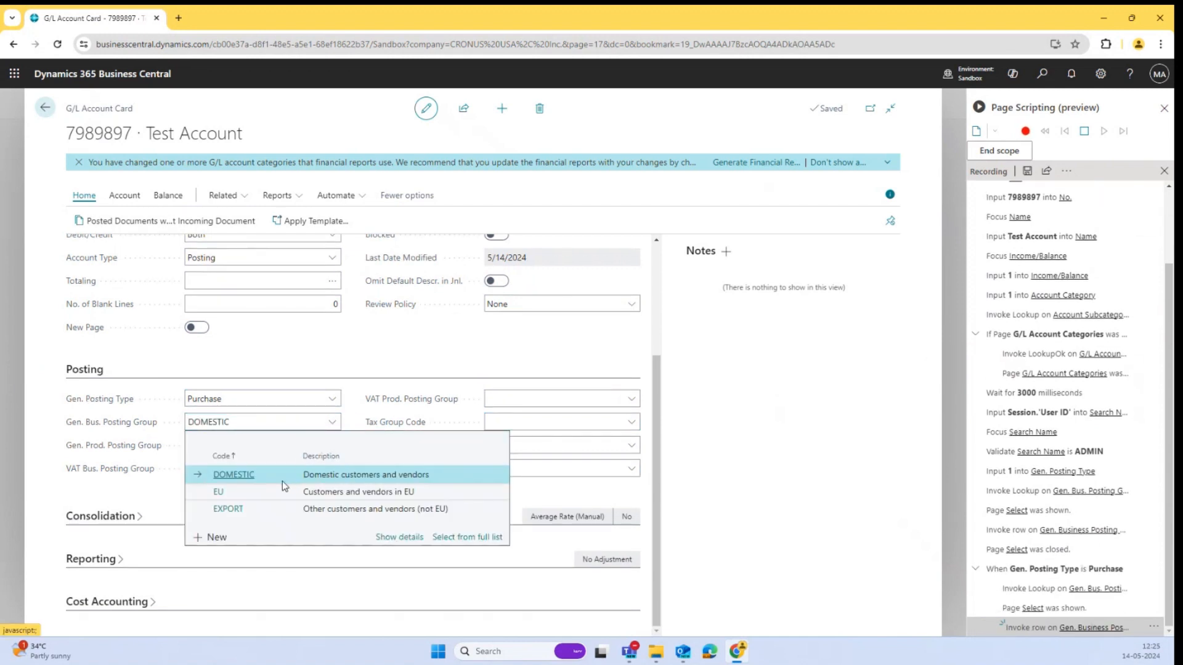
pyautogui.click(283, 482)
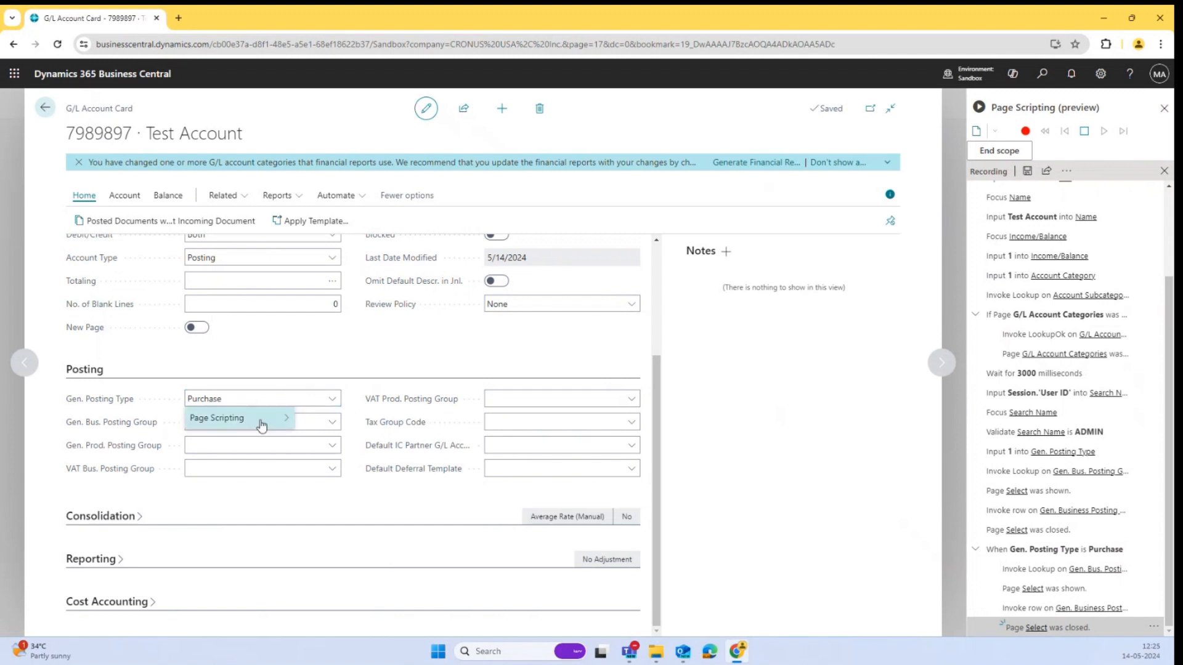
# Change Gen. Posting Type to Sale.
pyautogui.moveTo(265, 418)
pyautogui.moveTo(378, 445)
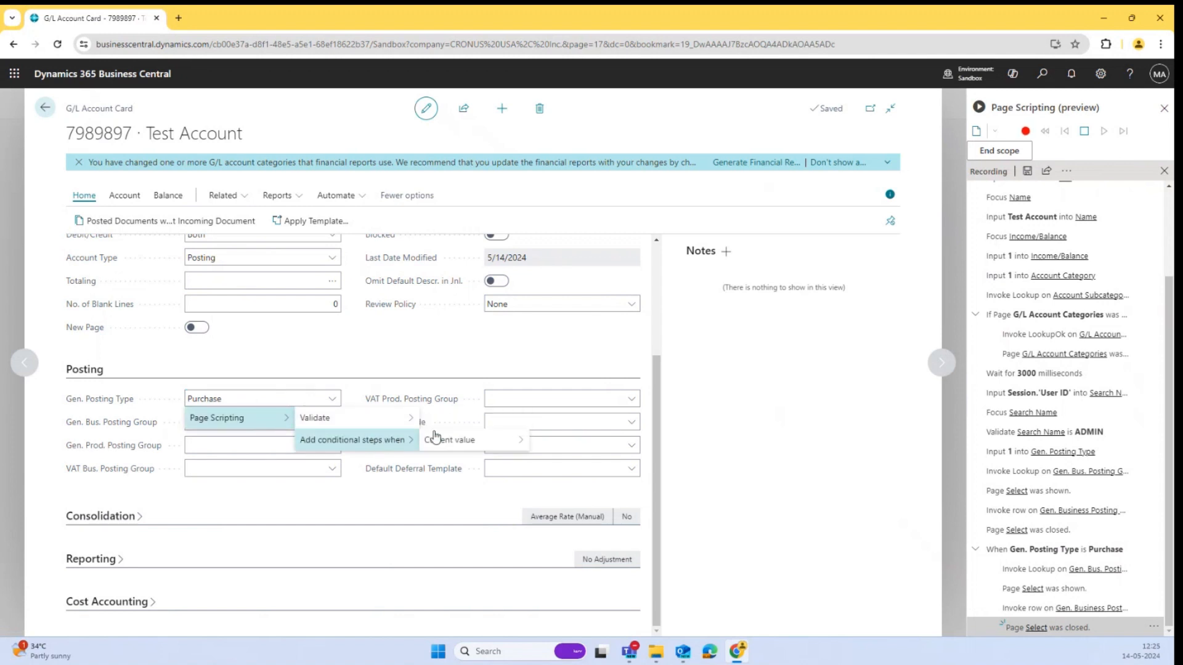
pyautogui.moveTo(462, 440)
pyautogui.click(246, 396)
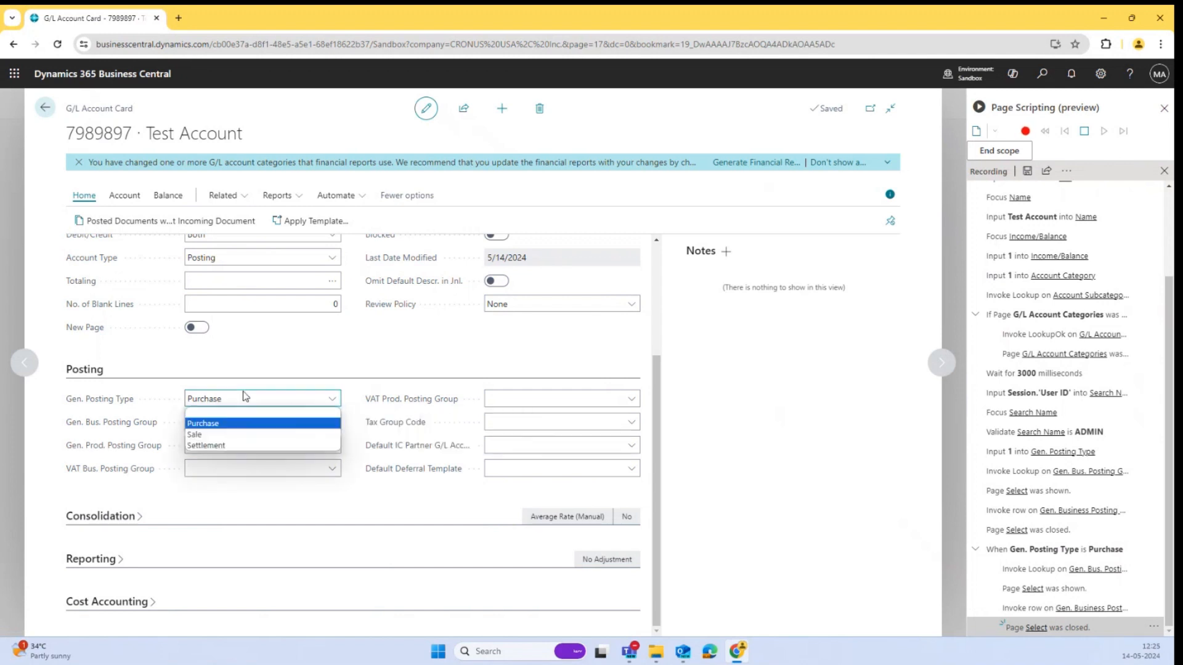
pyautogui.click(237, 430)
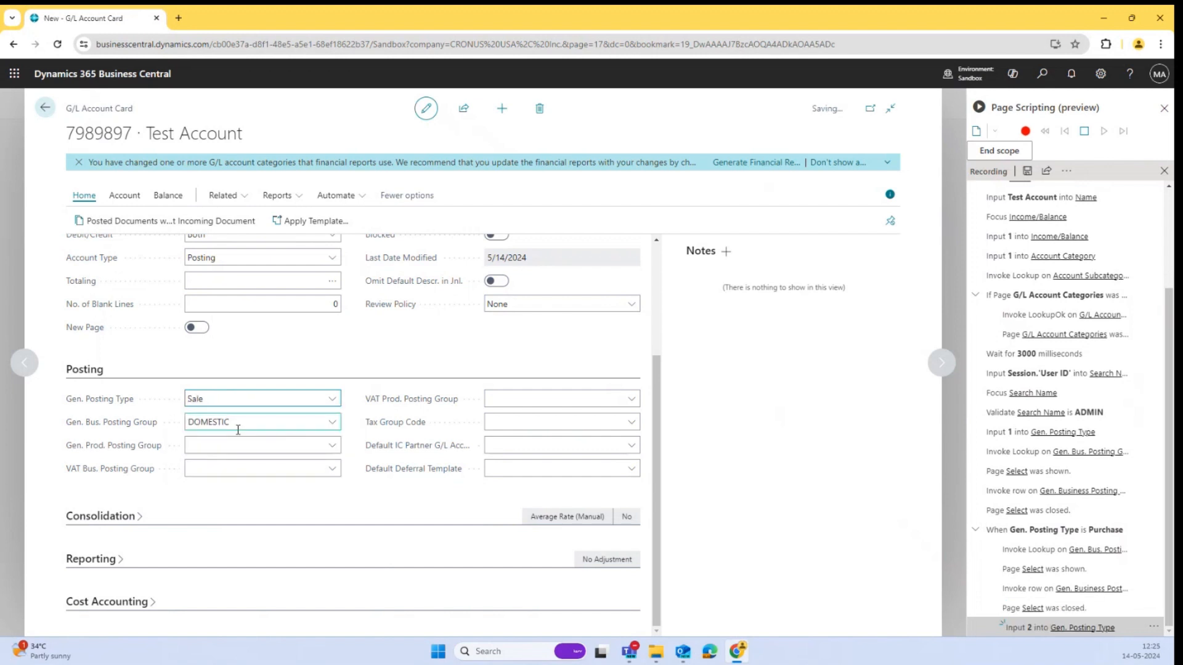
# Add a conditional block for when Gen. Posting Type is Sale, selecting EXPORT as Gen. Bus. Posting Group inside it.
pyautogui.rightClick(312, 401)
pyautogui.moveTo(285, 416)
pyautogui.moveTo(370, 440)
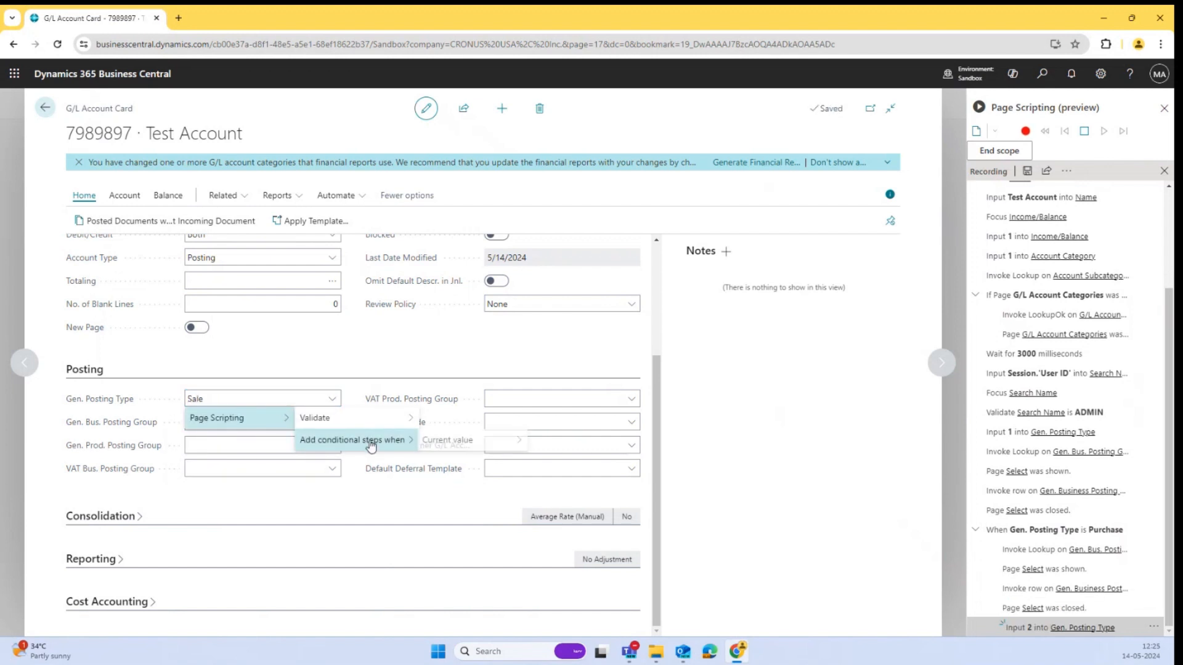
pyautogui.moveTo(465, 440)
pyautogui.click(578, 440)
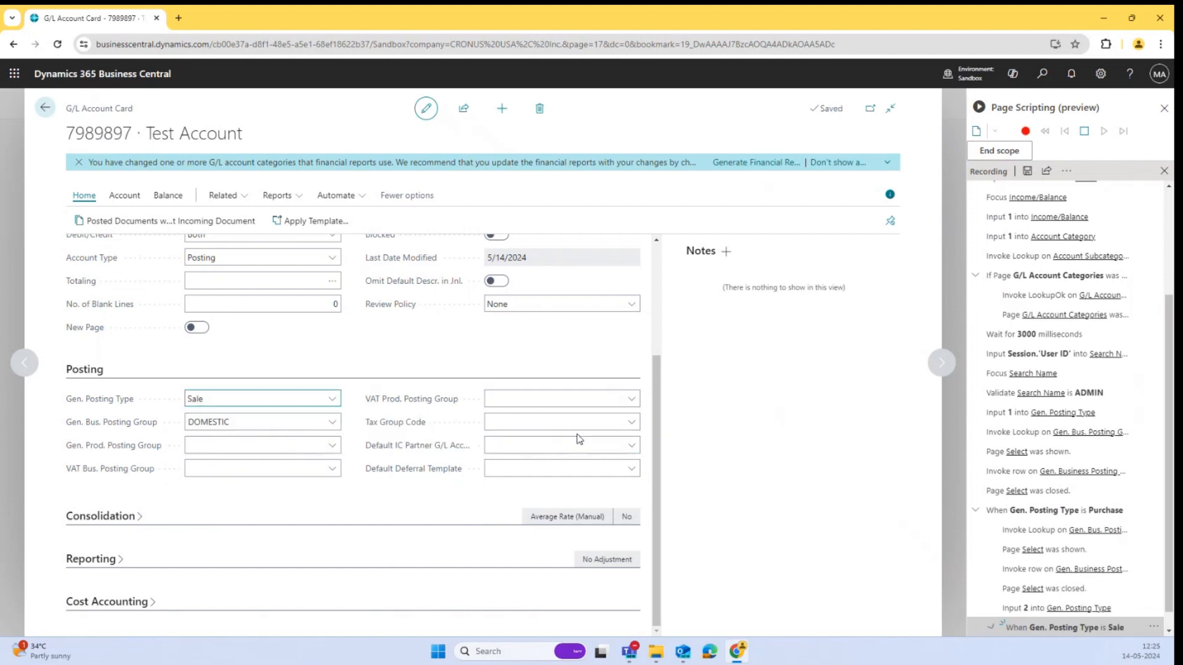
pyautogui.click(338, 426)
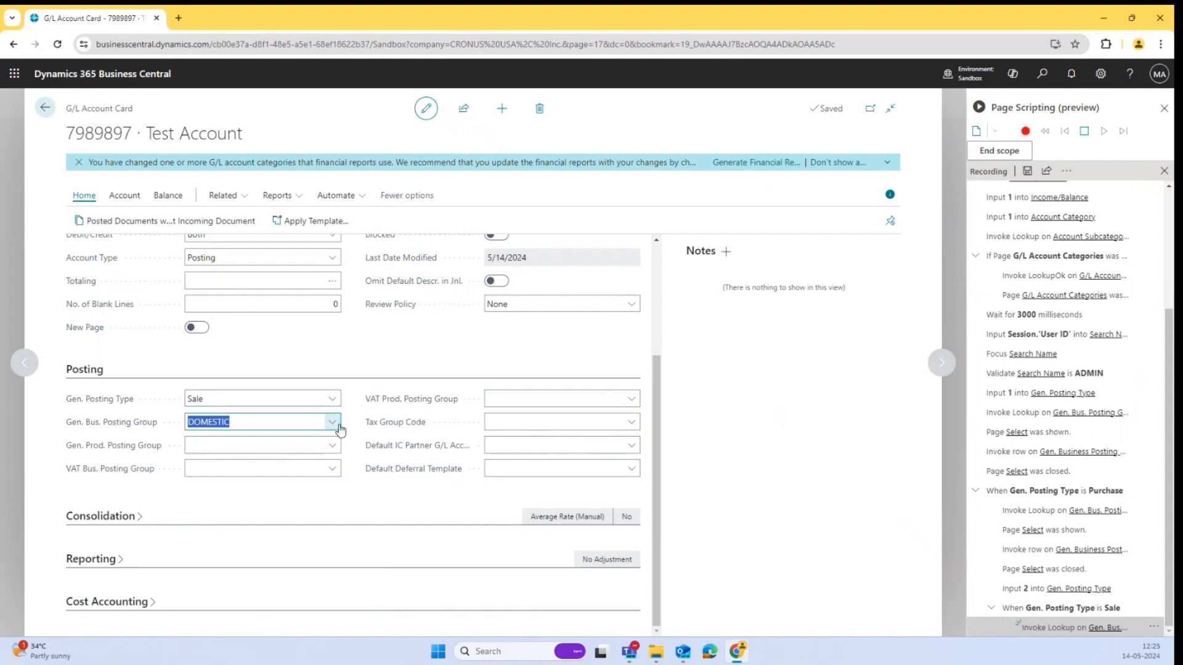
pyautogui.click(228, 508)
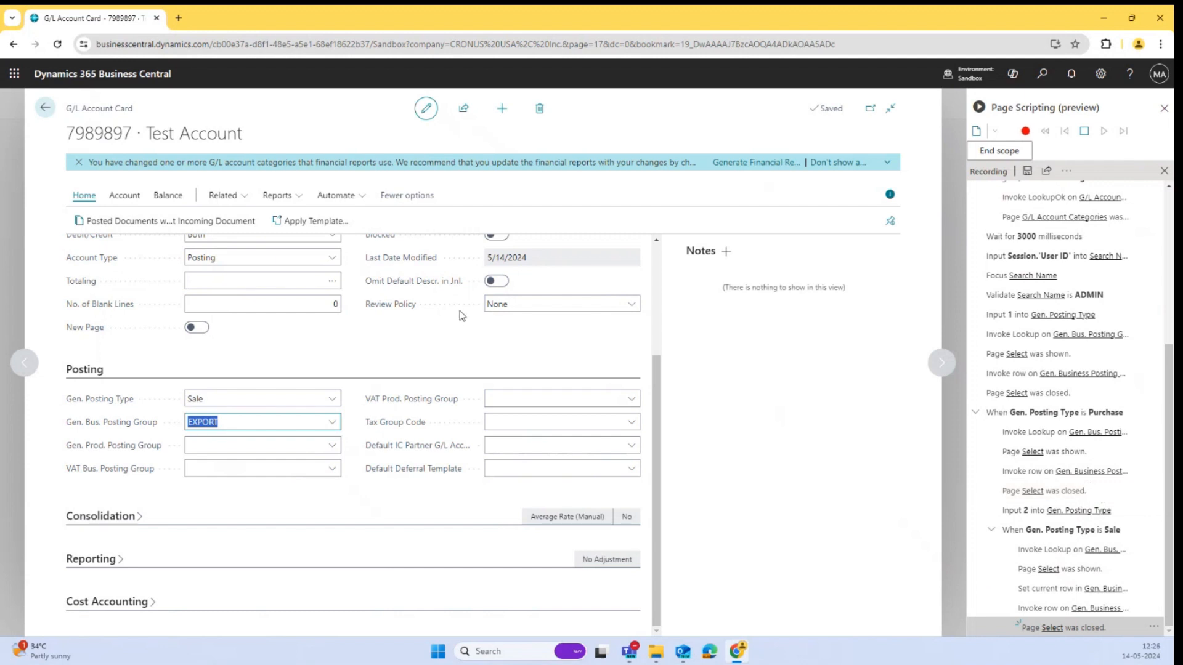
# Stop the recording and save the script as Recording.yml, accepting the sensitive-data notice and replacing the existing file.
pyautogui.scroll(3, 462, 315)
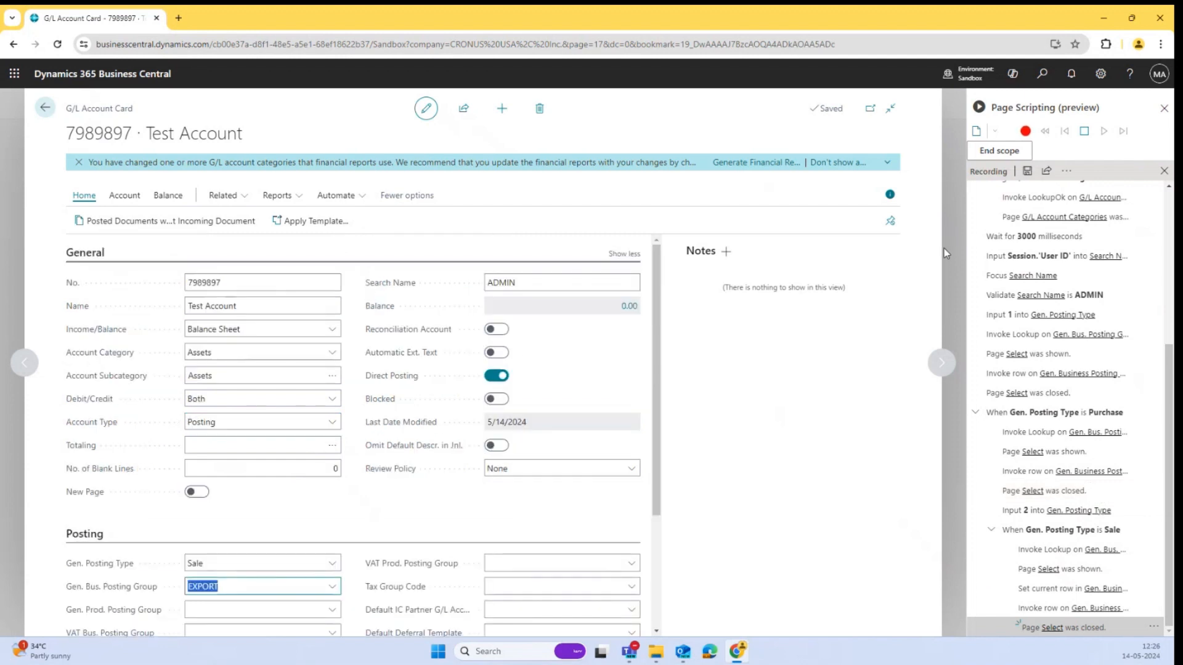
pyautogui.click(1085, 133)
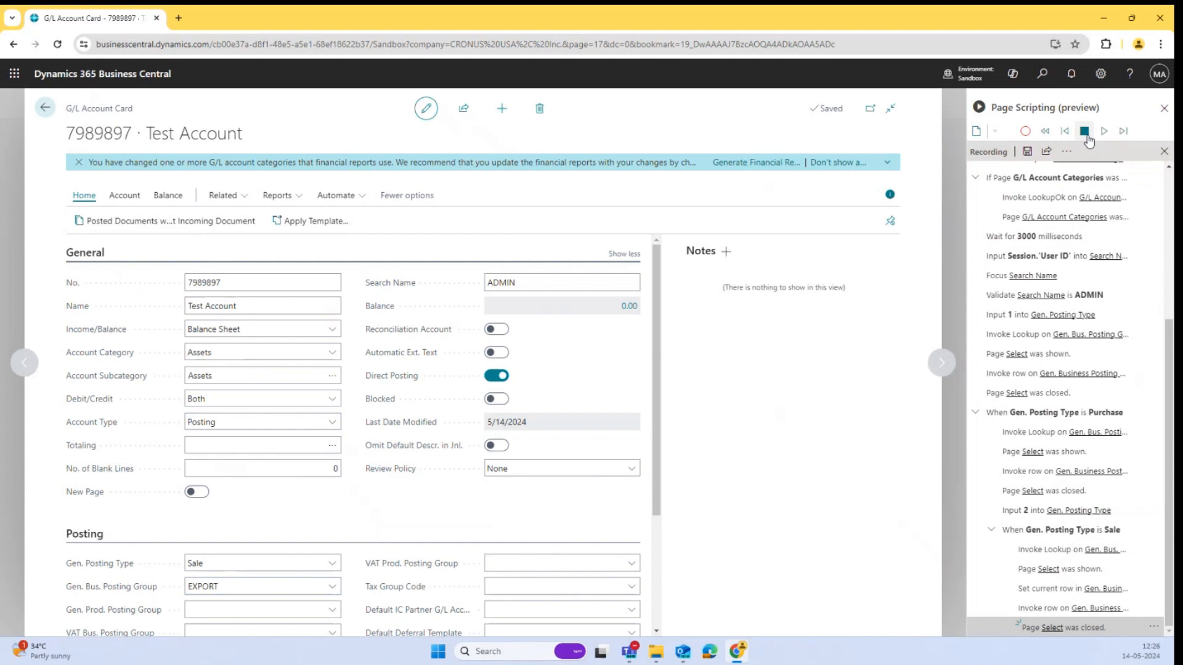
pyautogui.click(1027, 152)
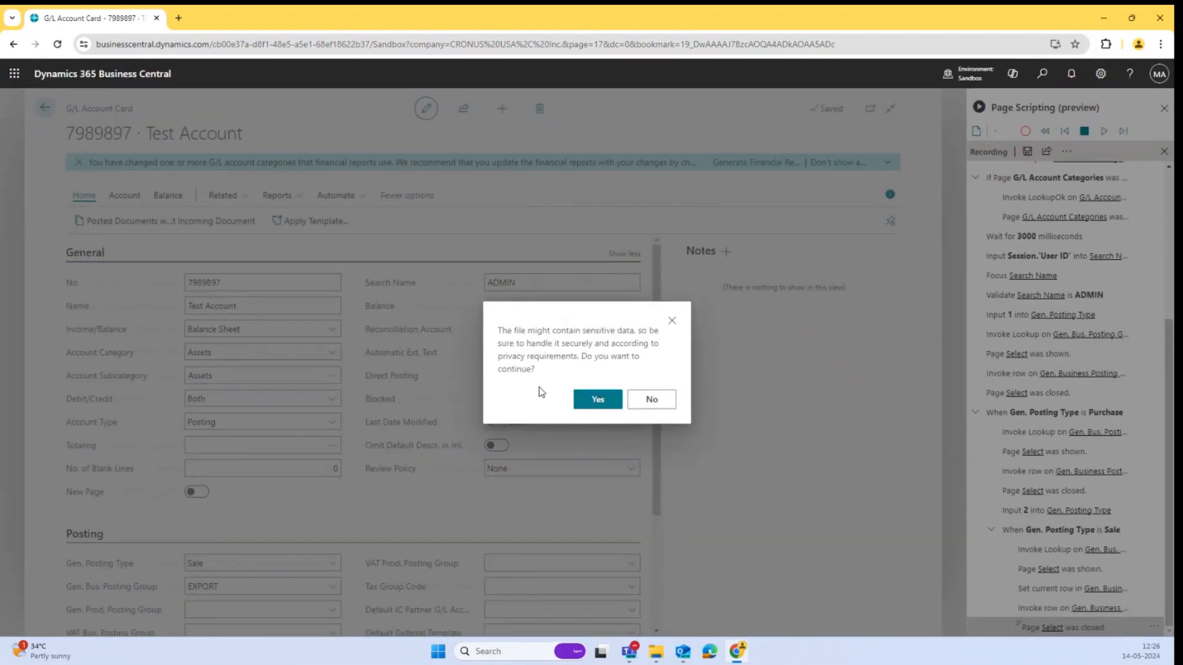
pyautogui.click(608, 409)
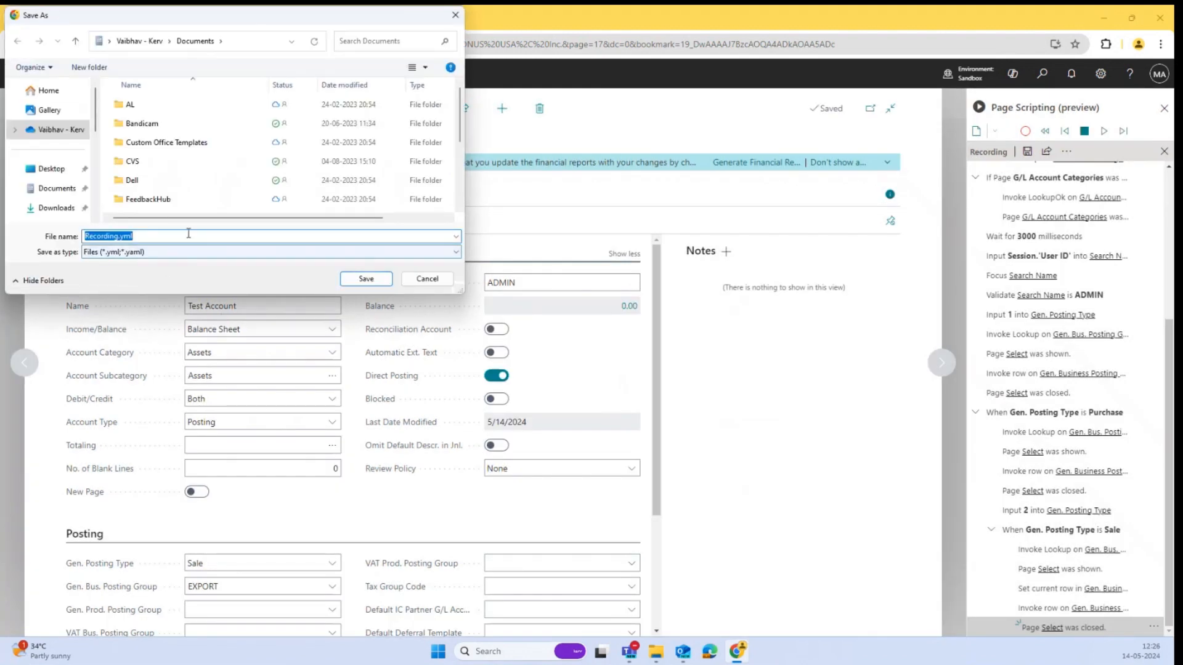
pyautogui.click(366, 279)
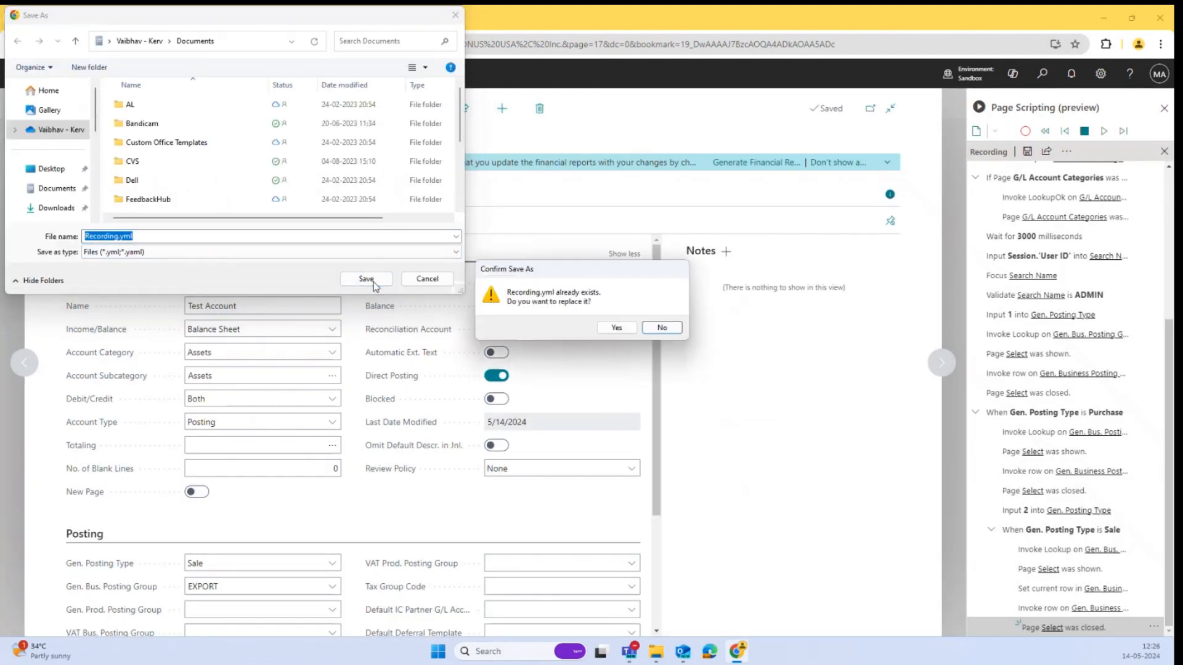
pyautogui.click(616, 328)
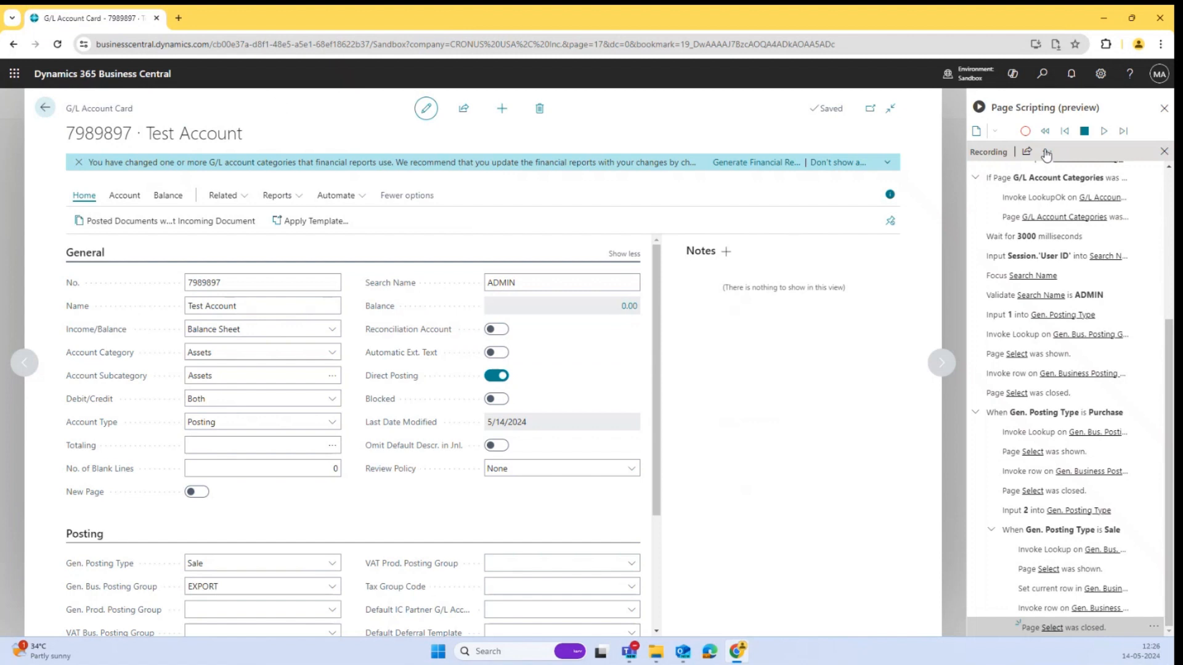
pyautogui.click(994, 132)
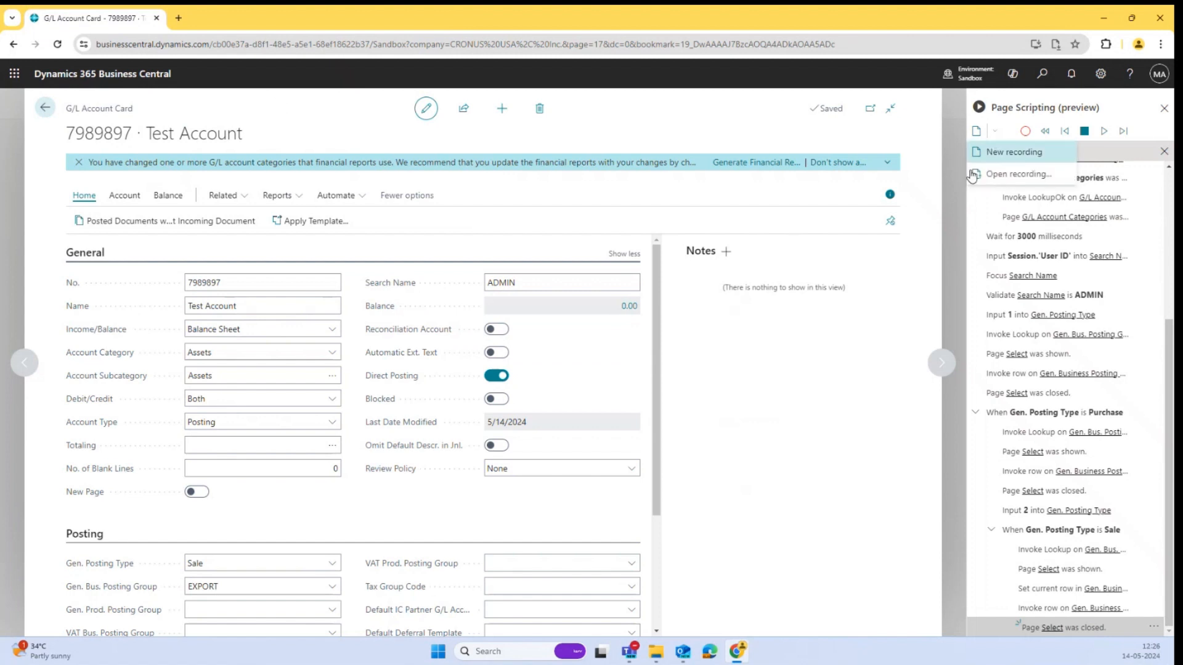
pyautogui.click(900, 232)
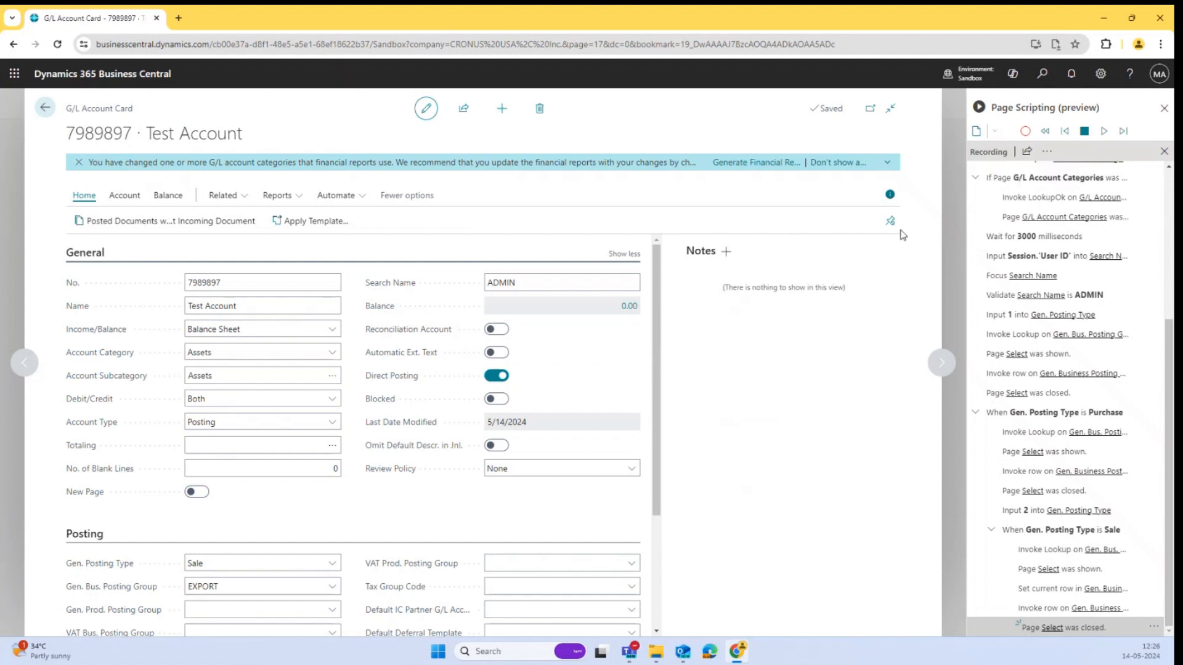
pyautogui.click(1047, 152)
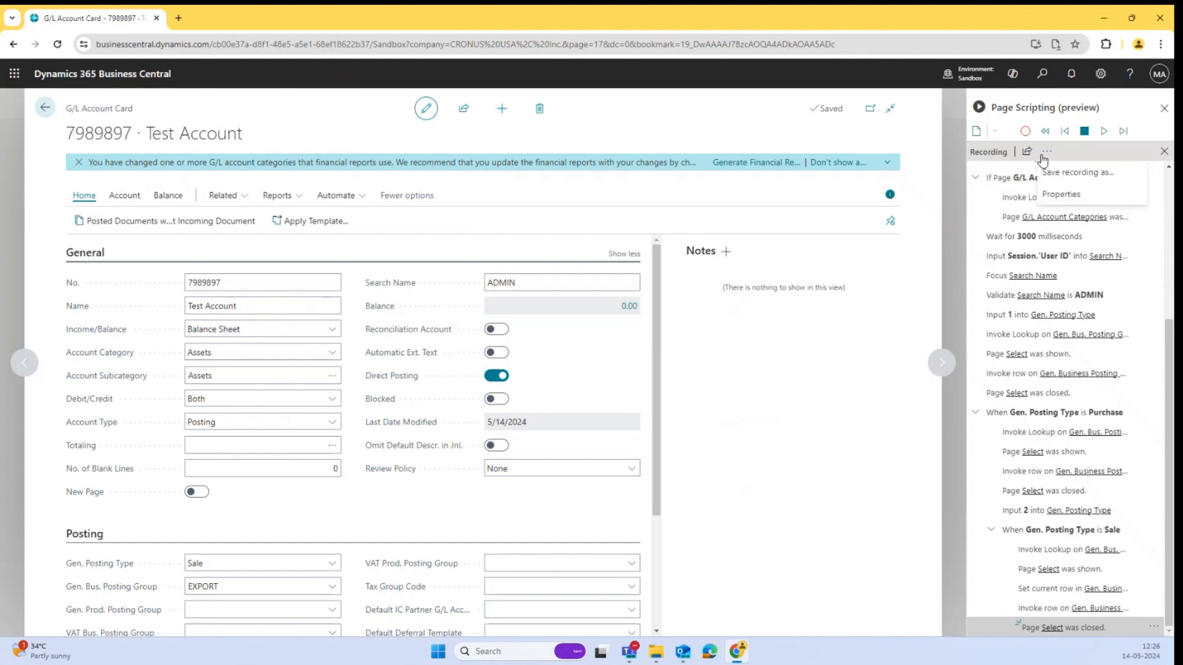
pyautogui.click(1099, 150)
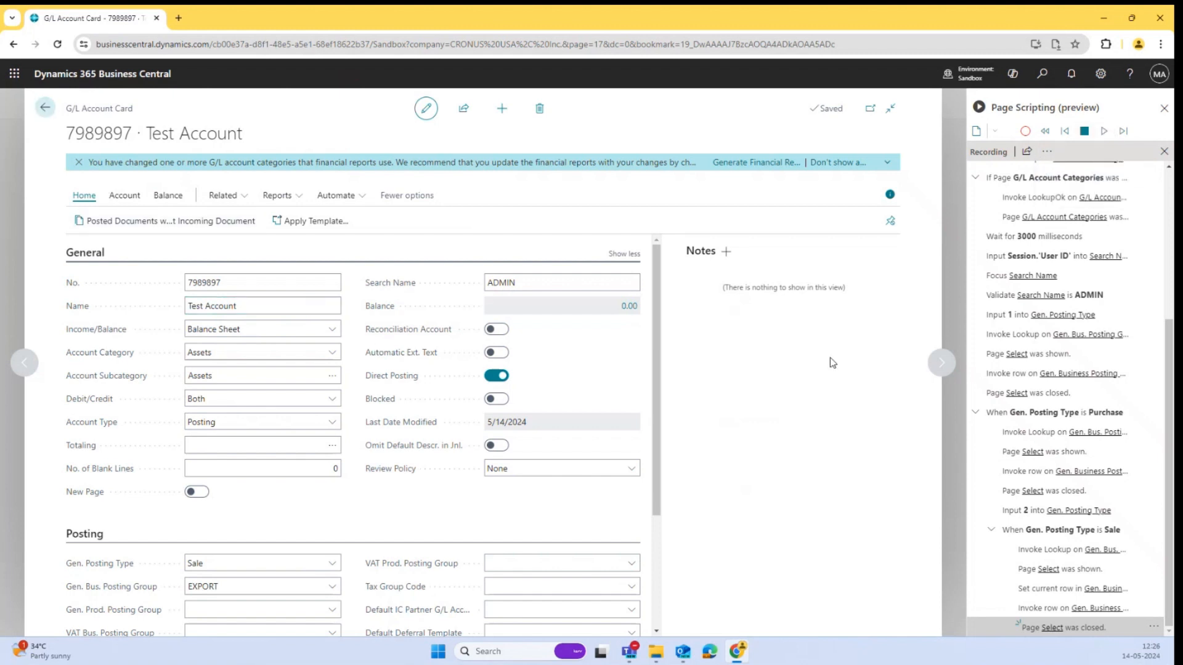
# Change the recorded value of the account No. input step to 7989898 in its properties.
pyautogui.scroll(4, 1009, 321)
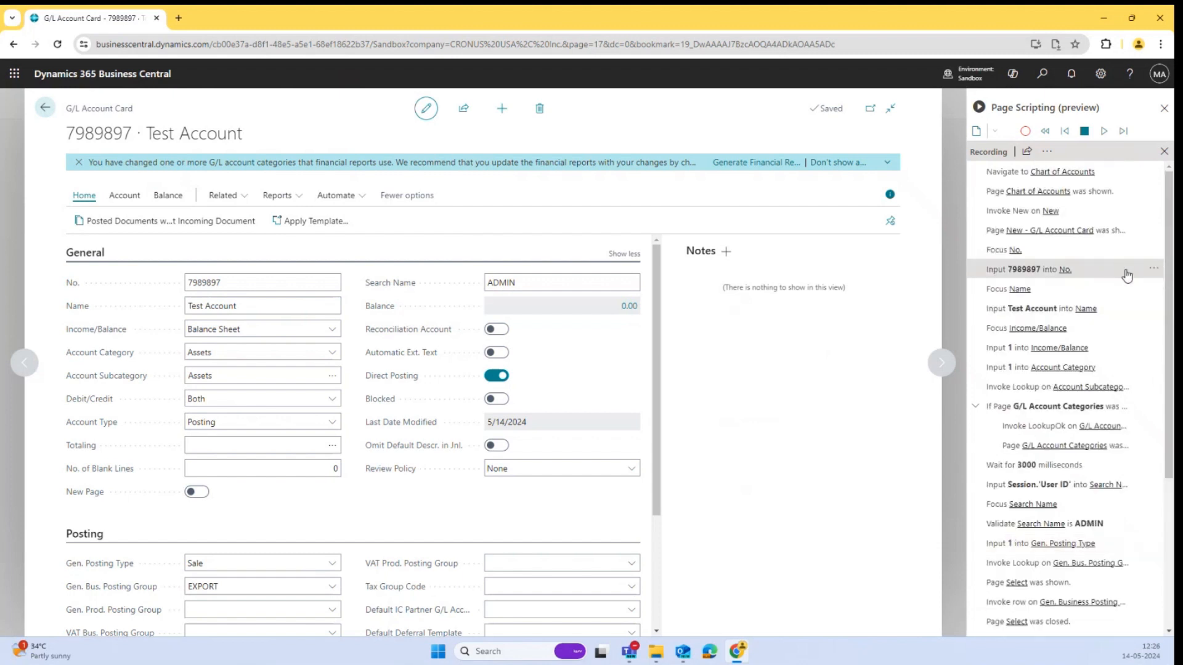
pyautogui.click(1153, 270)
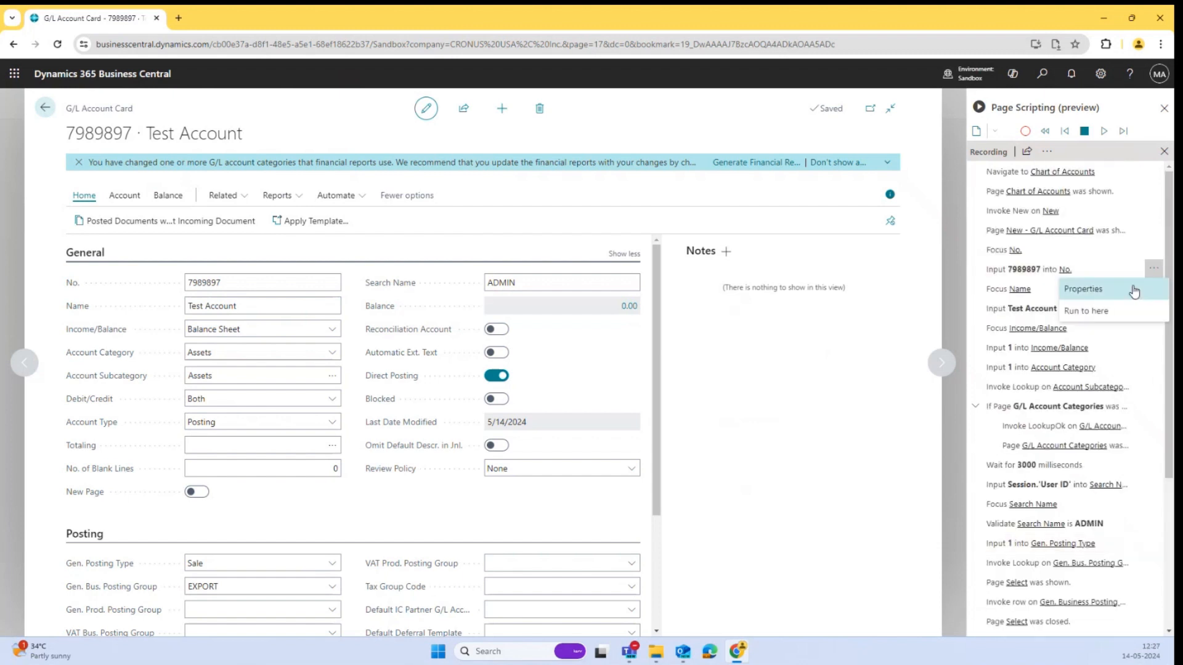
pyautogui.click(1120, 293)
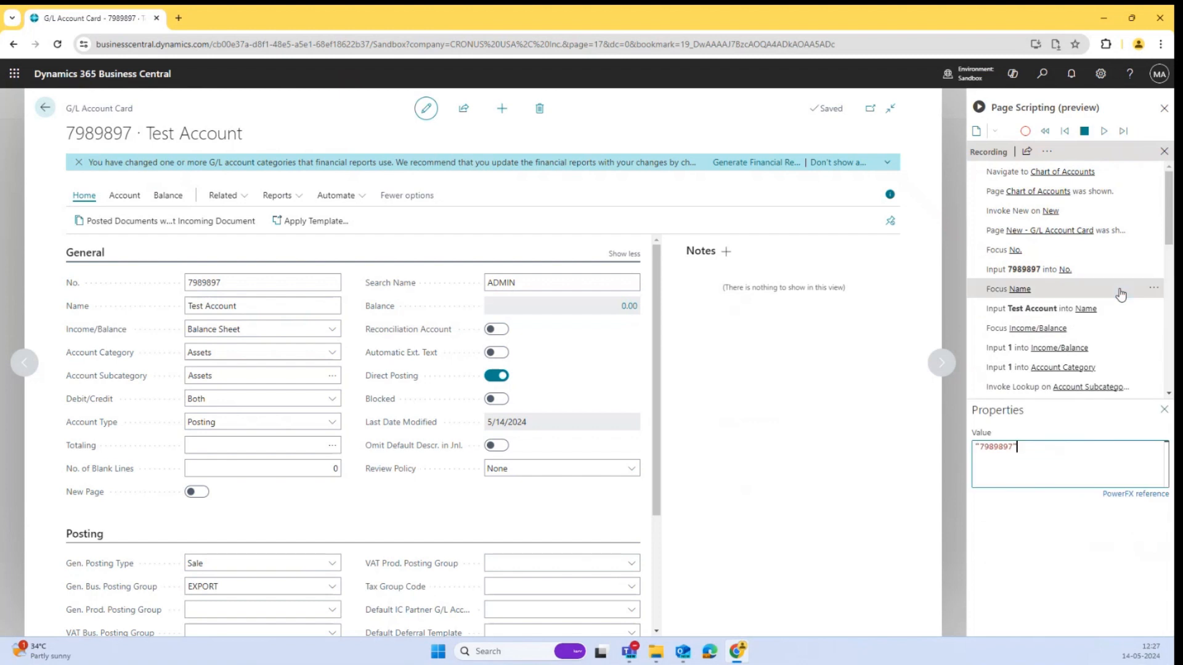
pyautogui.click(1013, 448)
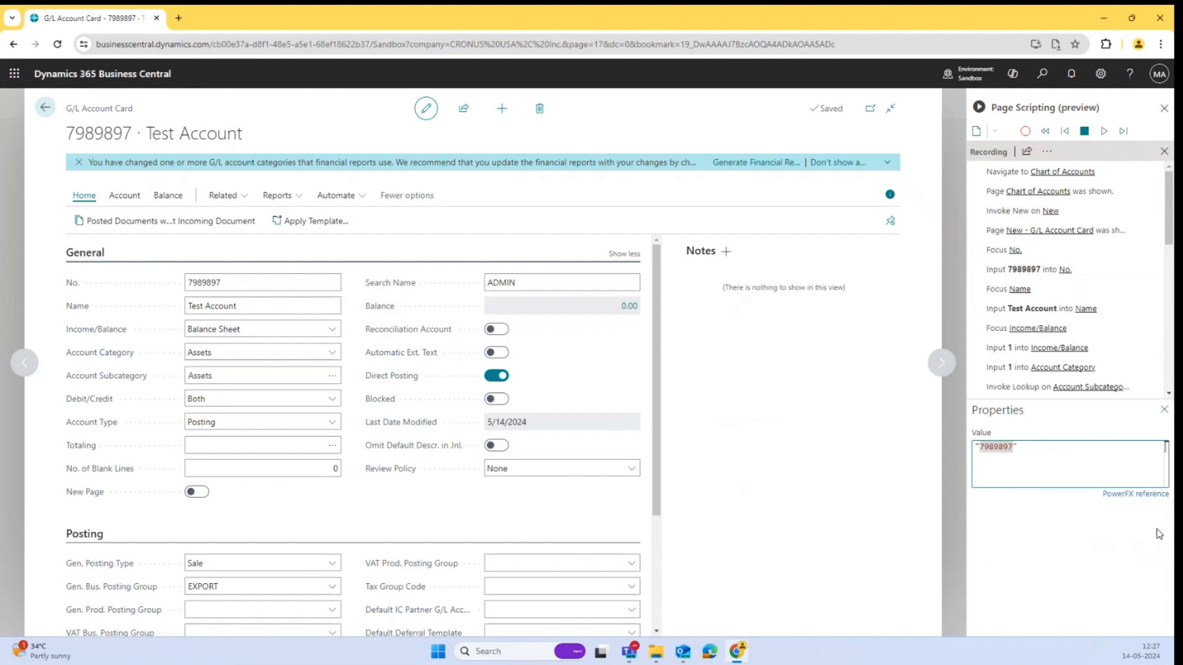
pyautogui.press('BackSpace')
pyautogui.write('8')
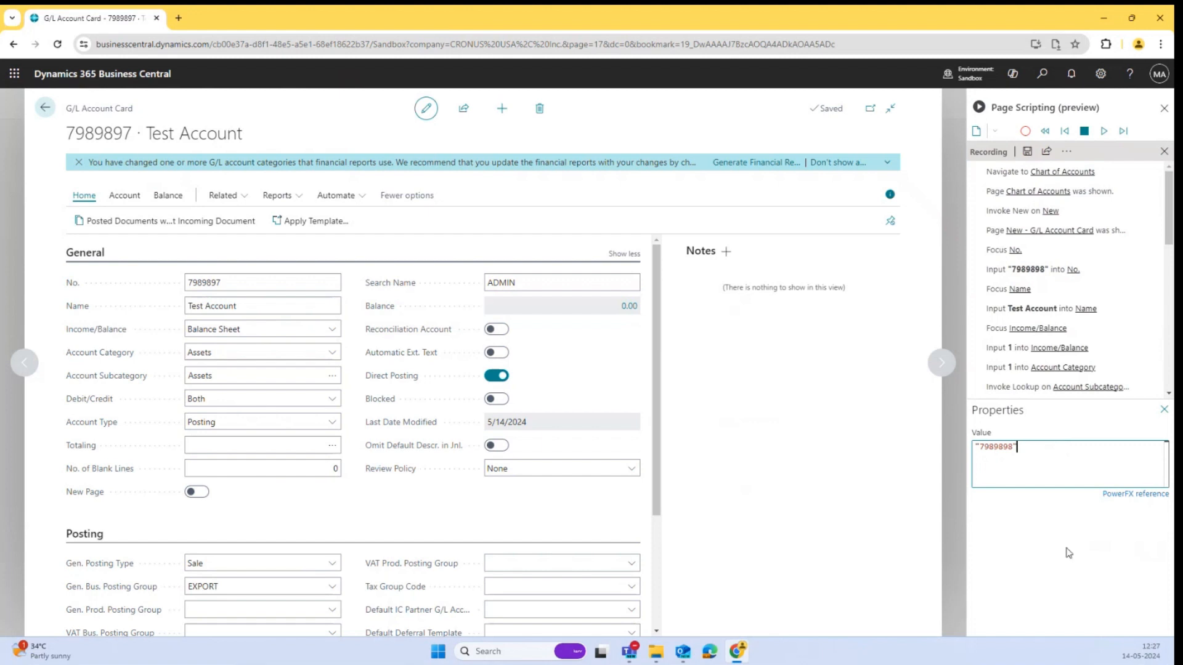
pyautogui.click(1163, 410)
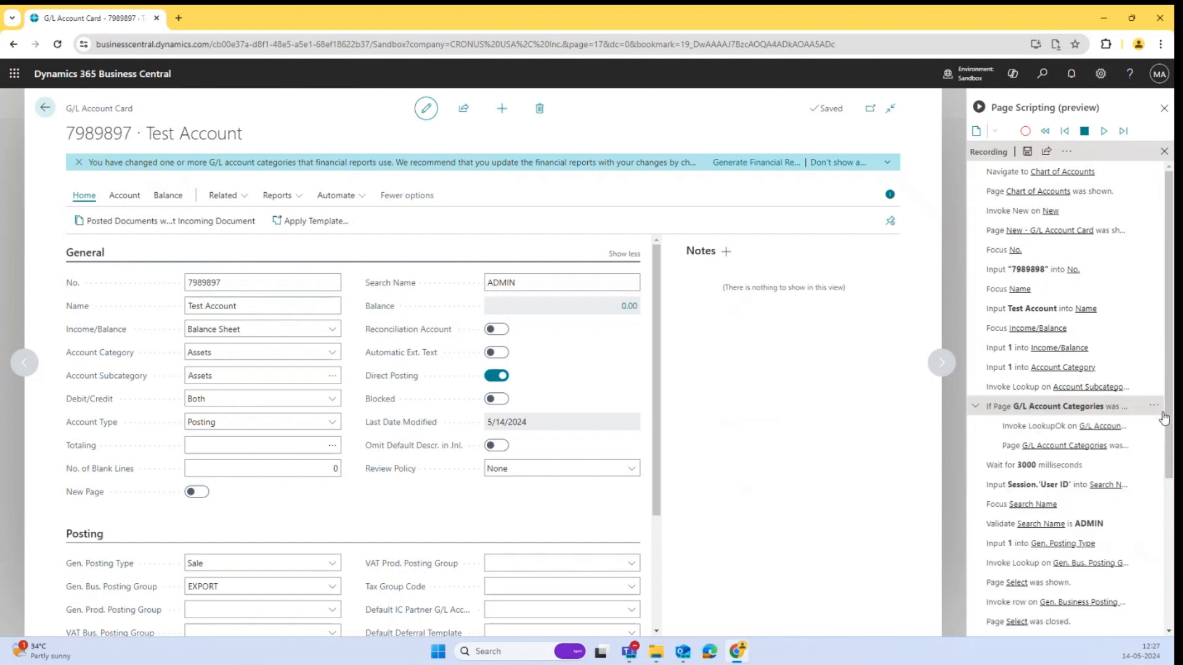
# Return to the Chart of Accounts and play back the recorded script from the start.
pyautogui.click(46, 109)
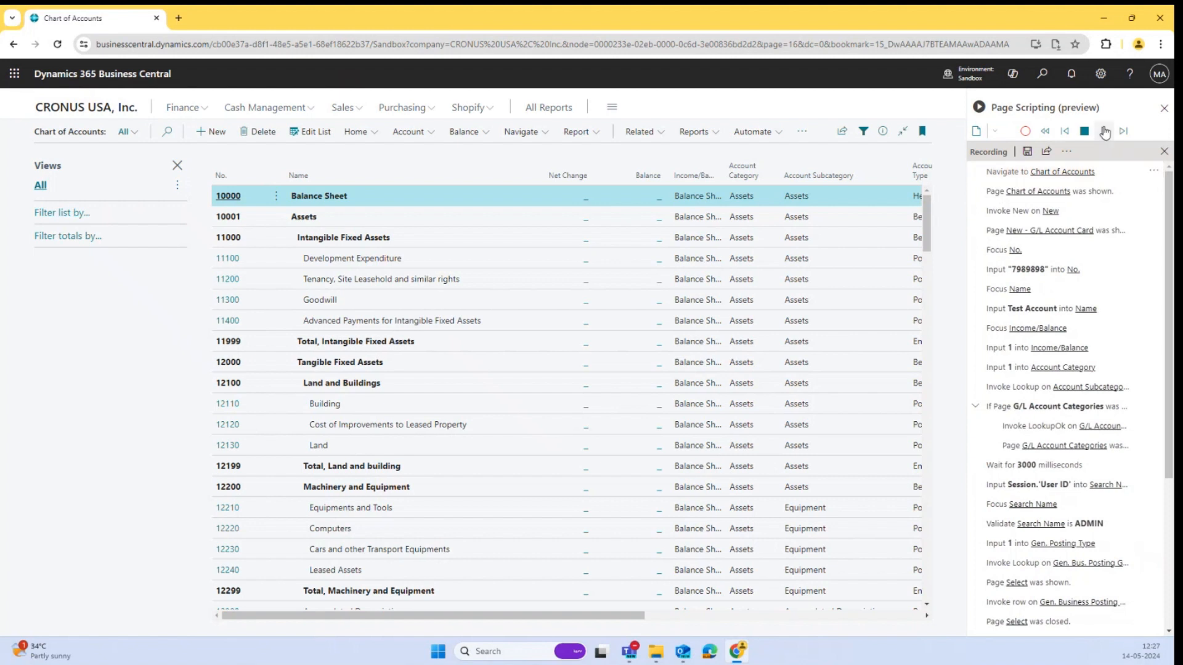
pyautogui.click(1154, 172)
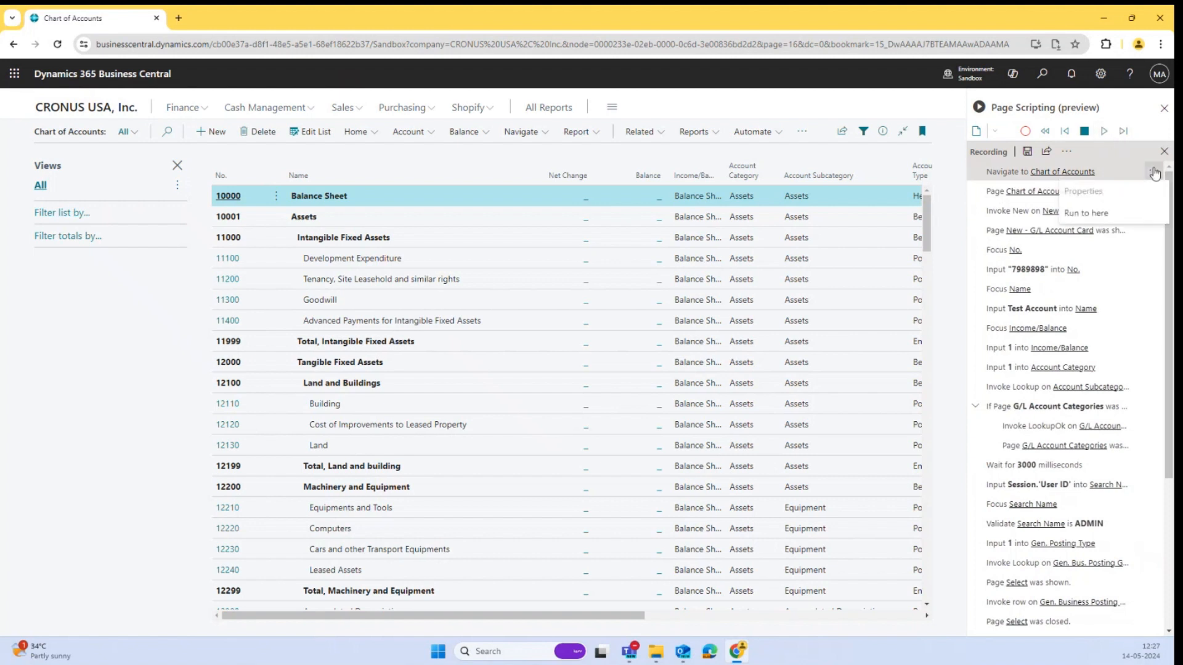
pyautogui.click(1127, 213)
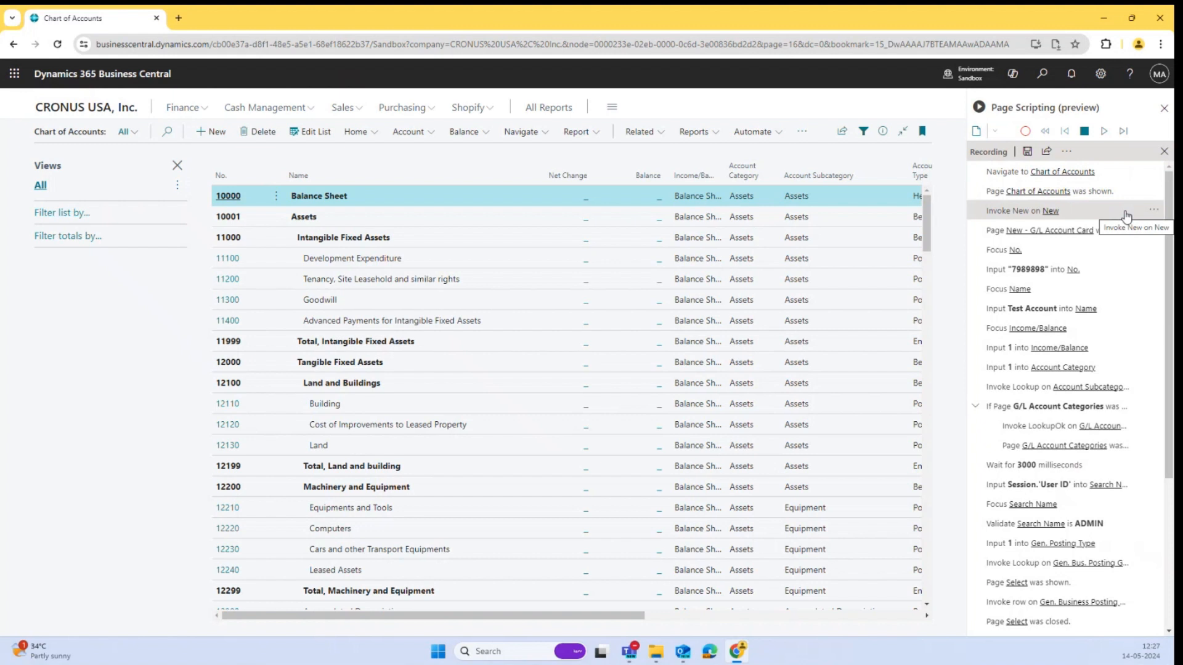
pyautogui.click(1102, 132)
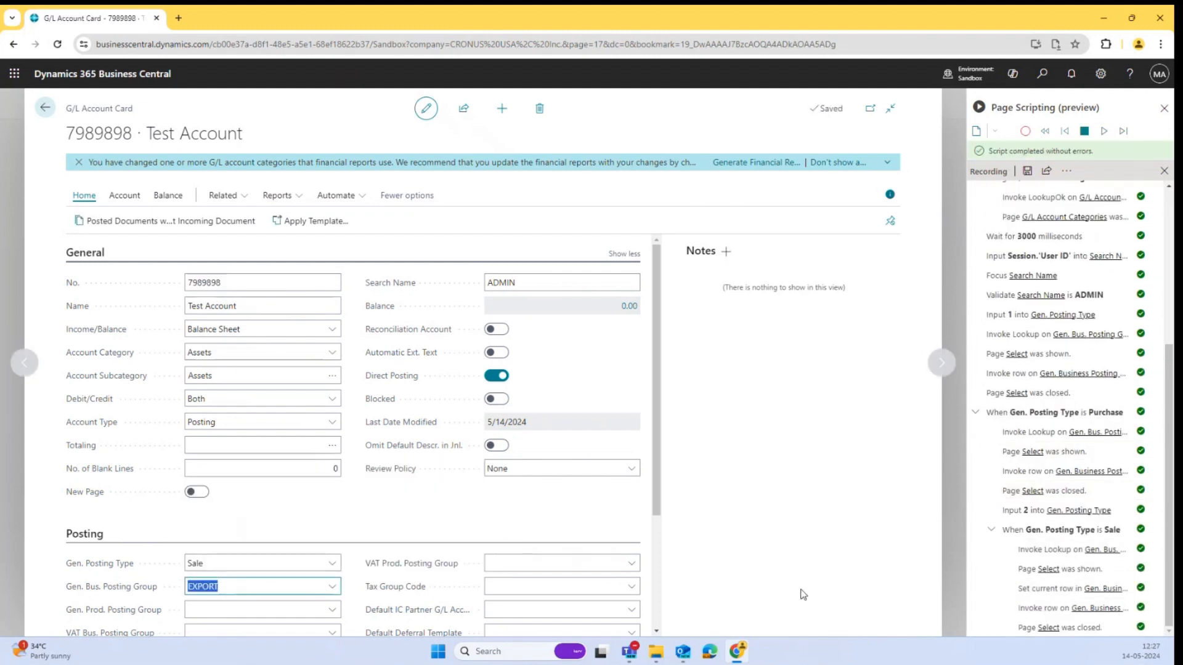
pyautogui.scroll(4, 1114, 487)
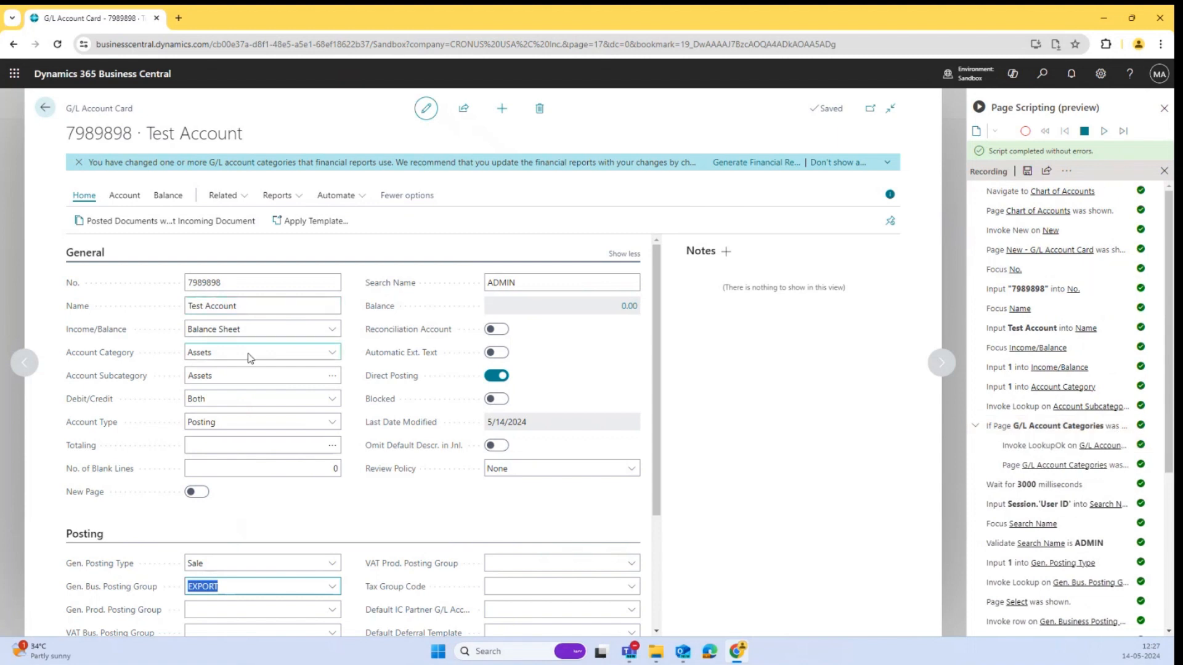
pyautogui.scroll(-3, 247, 431)
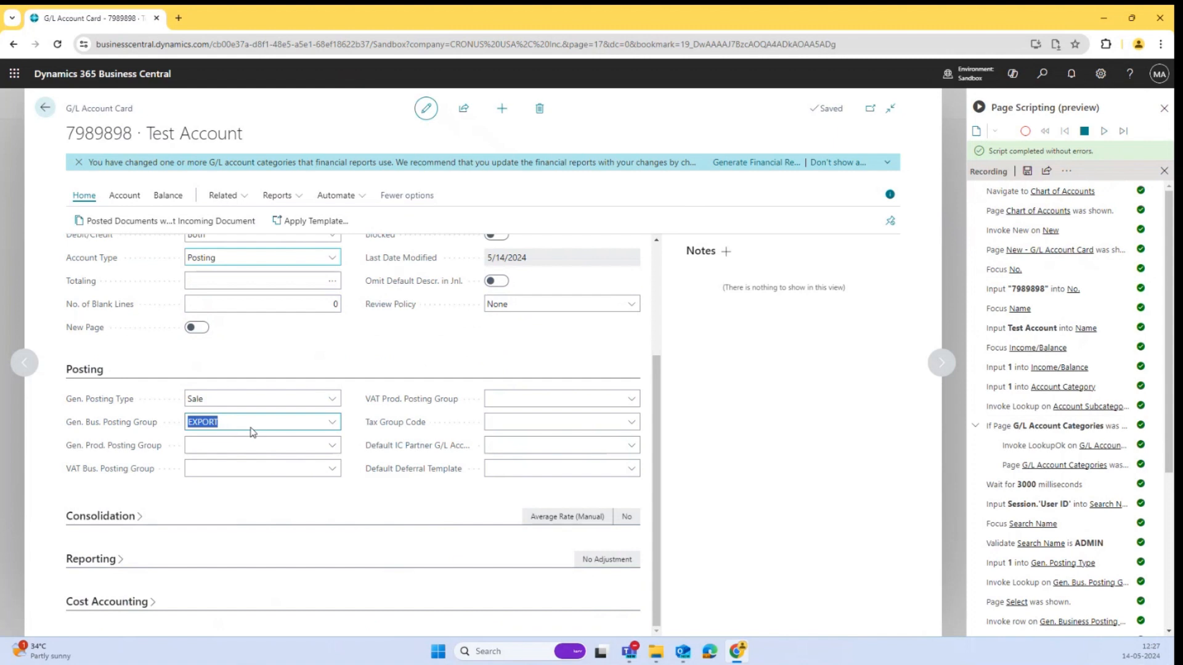
pyautogui.click(1141, 275)
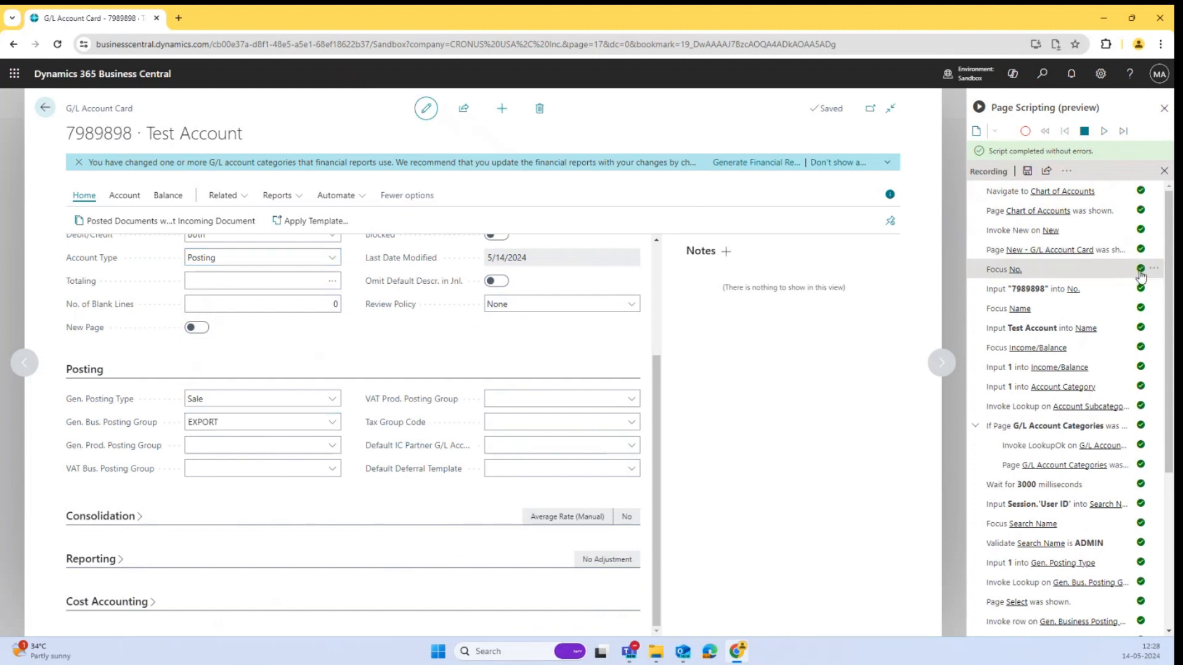
pyautogui.click(1151, 273)
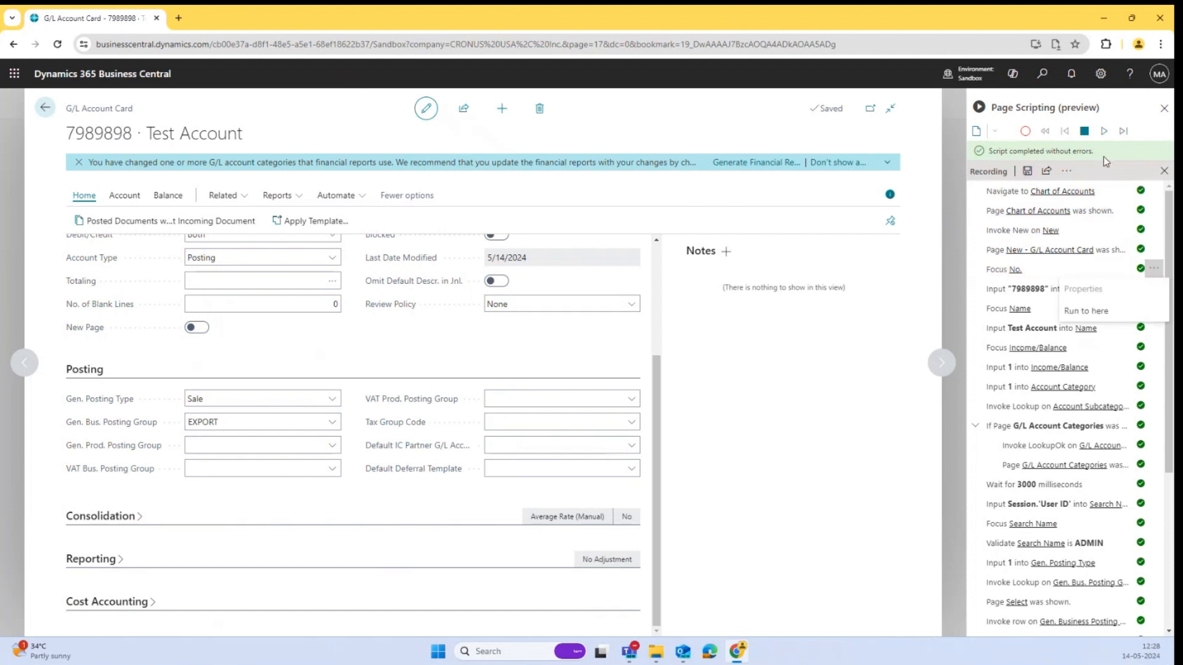
pyautogui.click(995, 132)
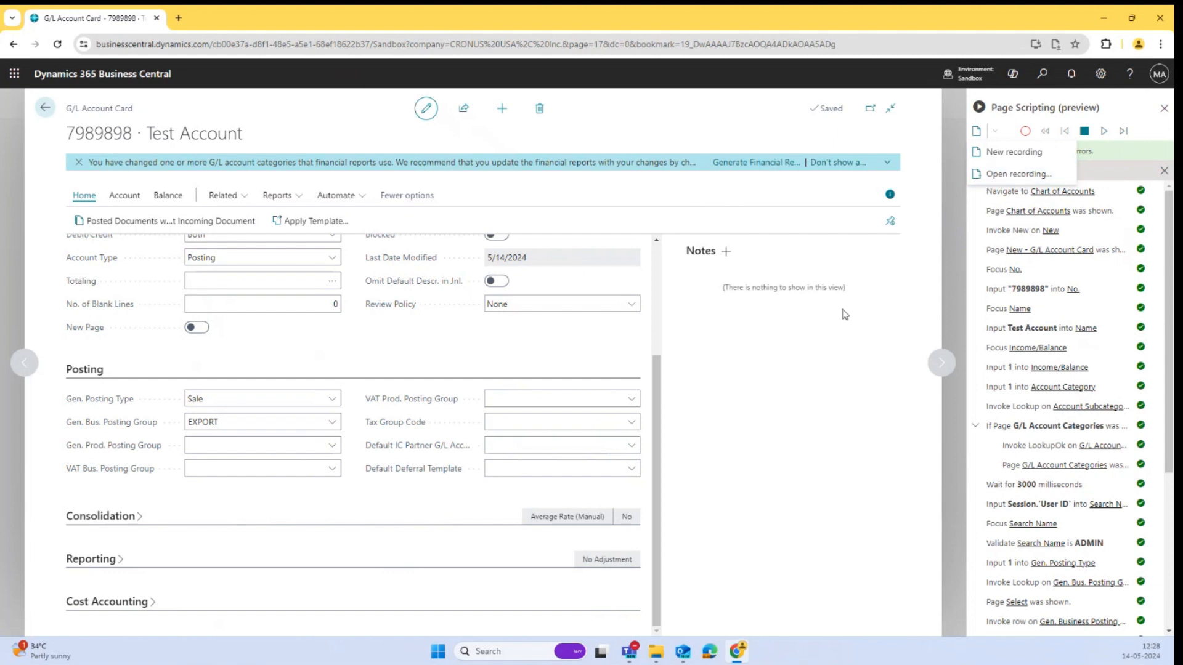
pyautogui.click(825, 370)
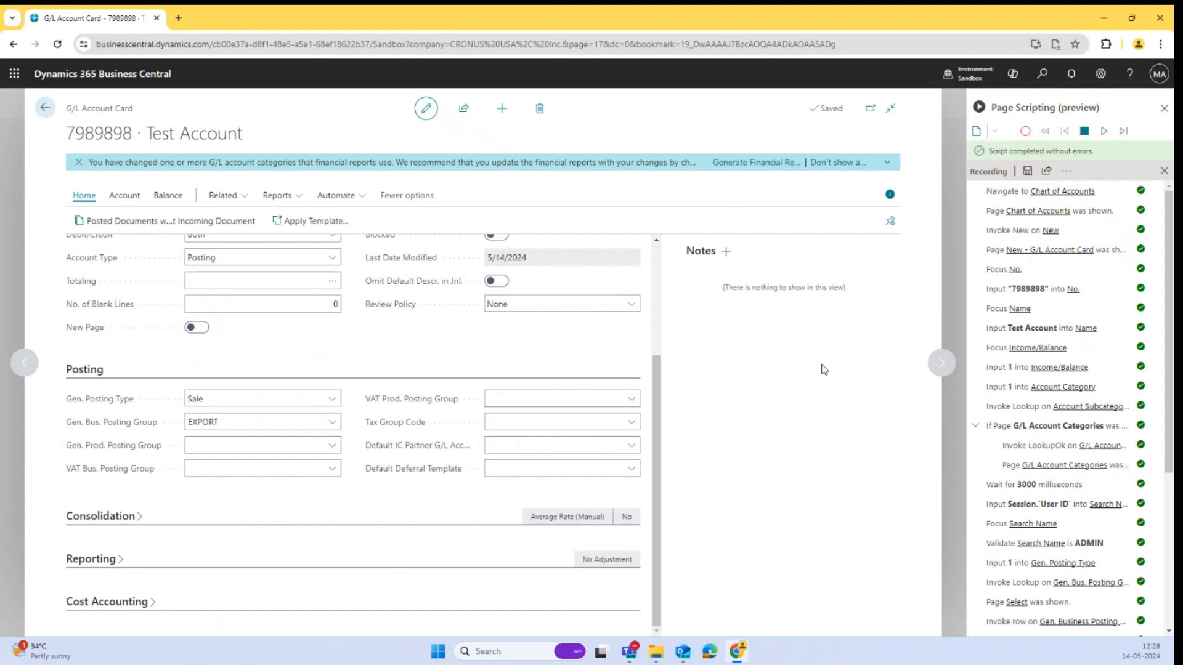